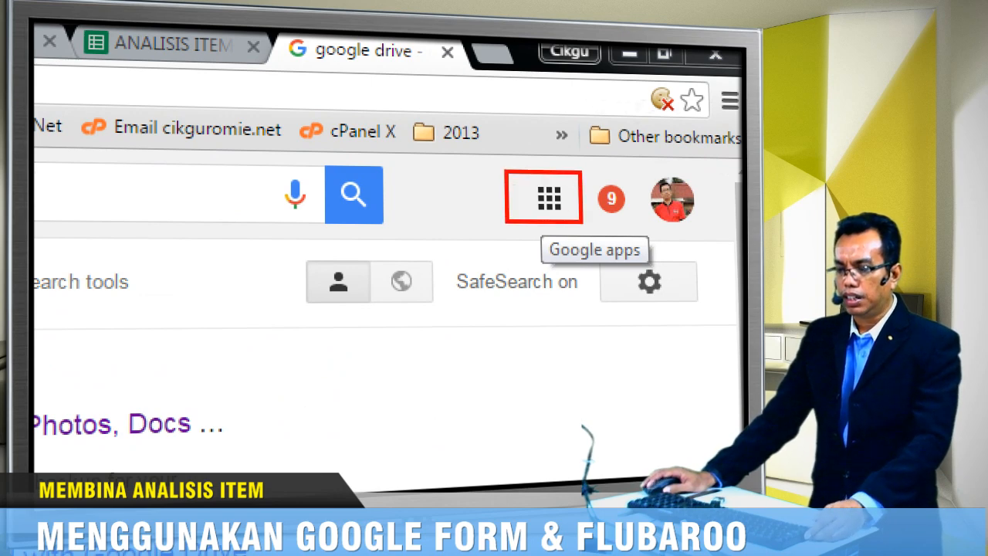
# - Go to Google Drive and display the My Drive folder list
pyautogui.click(549, 197)
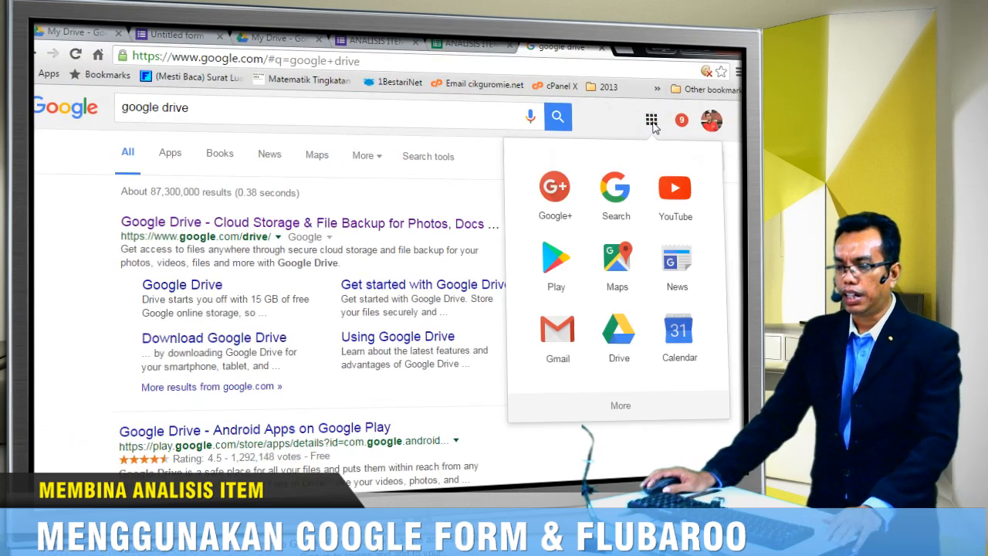
pyautogui.click(618, 332)
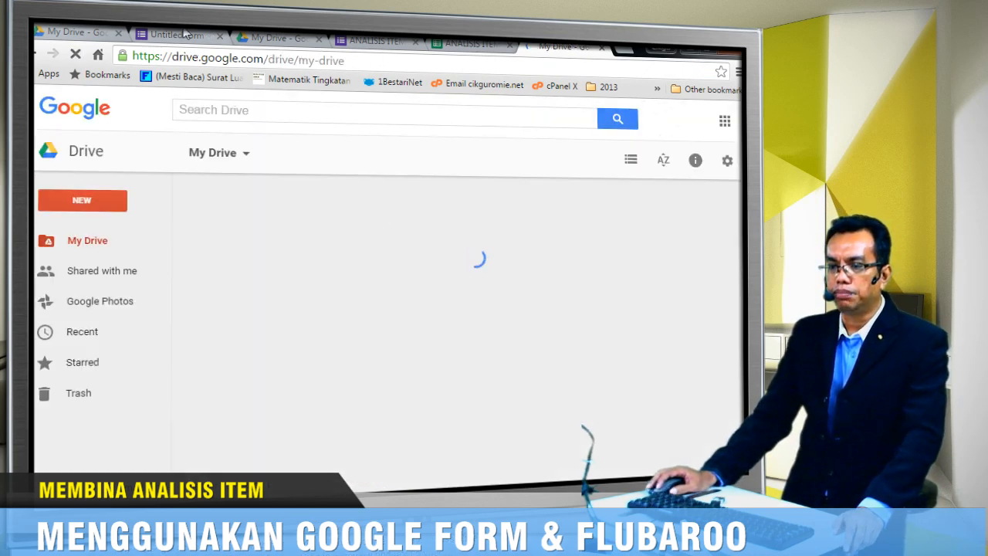
pyautogui.click(183, 34)
pyautogui.click(91, 32)
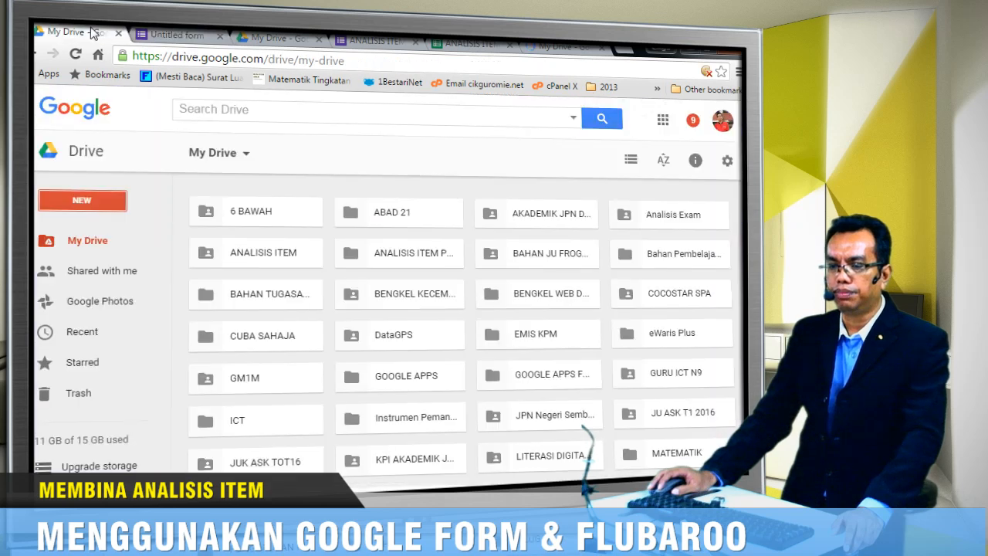
# - Create a new blank Google Forms form in My Drive
pyautogui.click(81, 207)
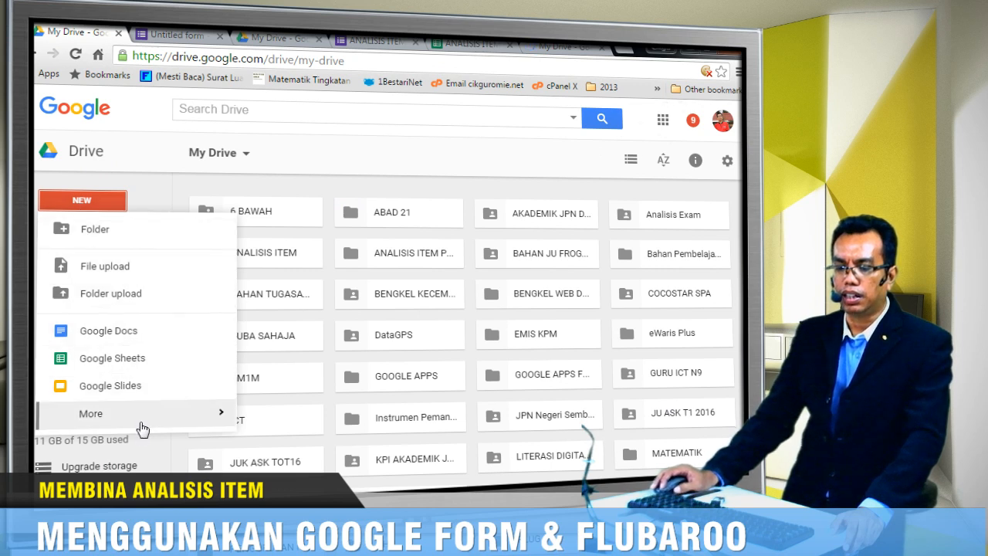
pyautogui.moveTo(143, 427)
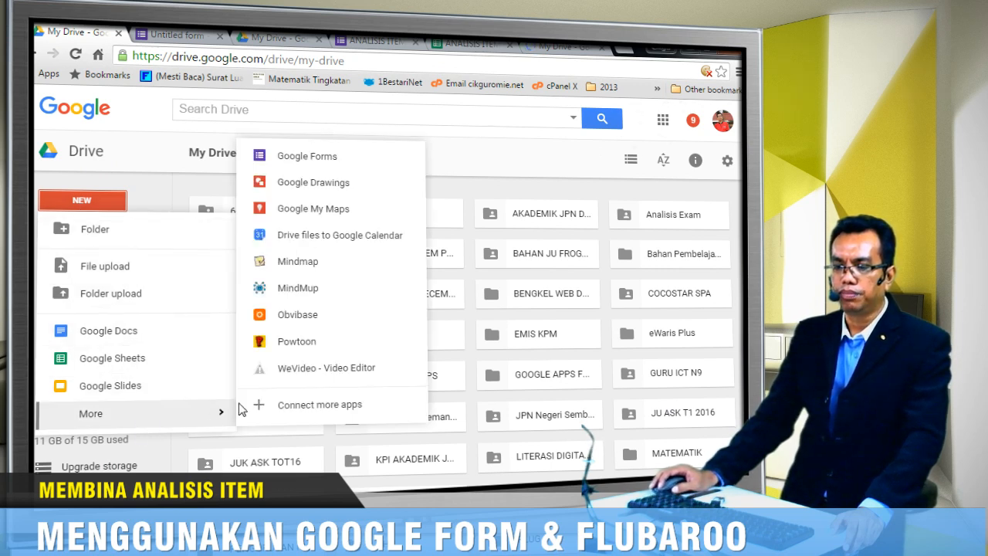
pyautogui.click(307, 162)
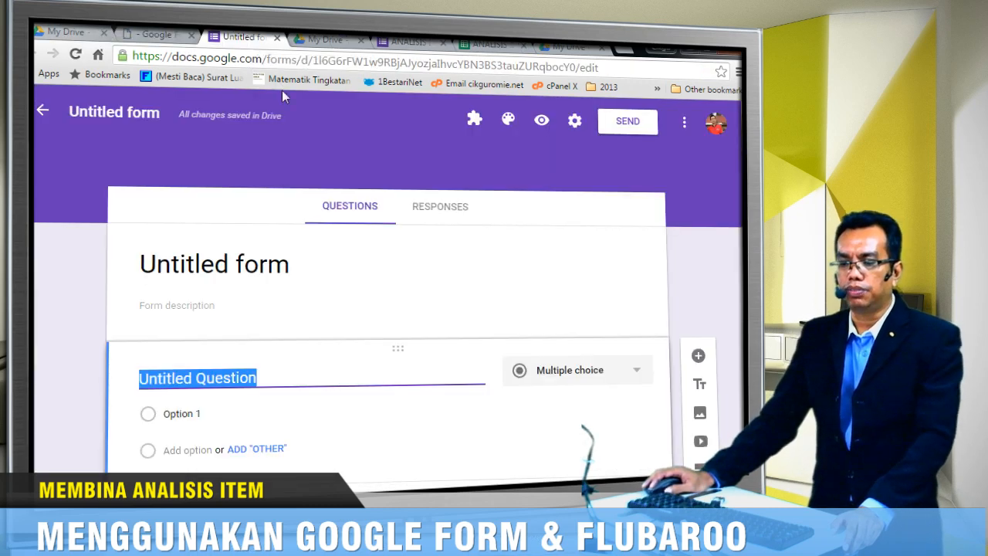
# - Title the form "ANALISIS ITEM"
pyautogui.click(284, 266)
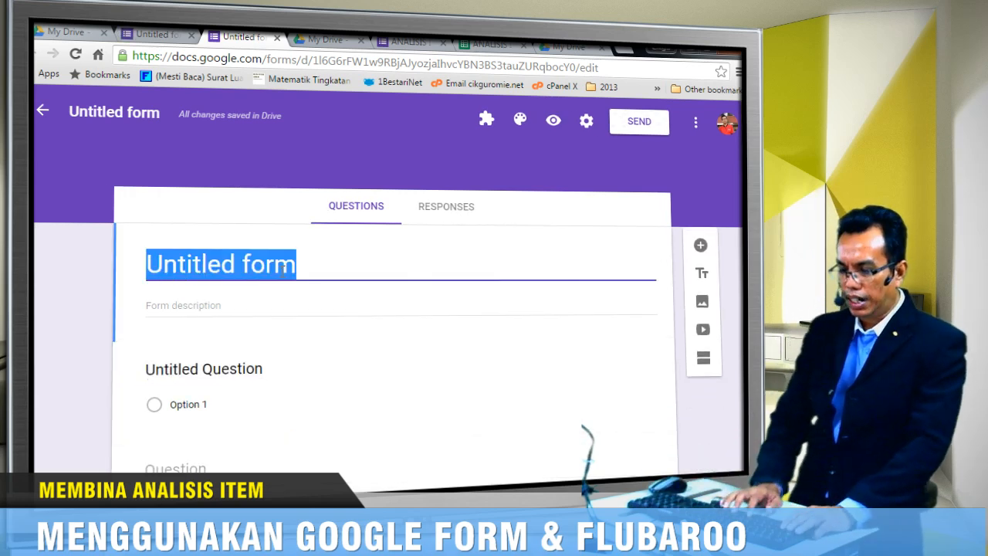
pyautogui.write('AN')
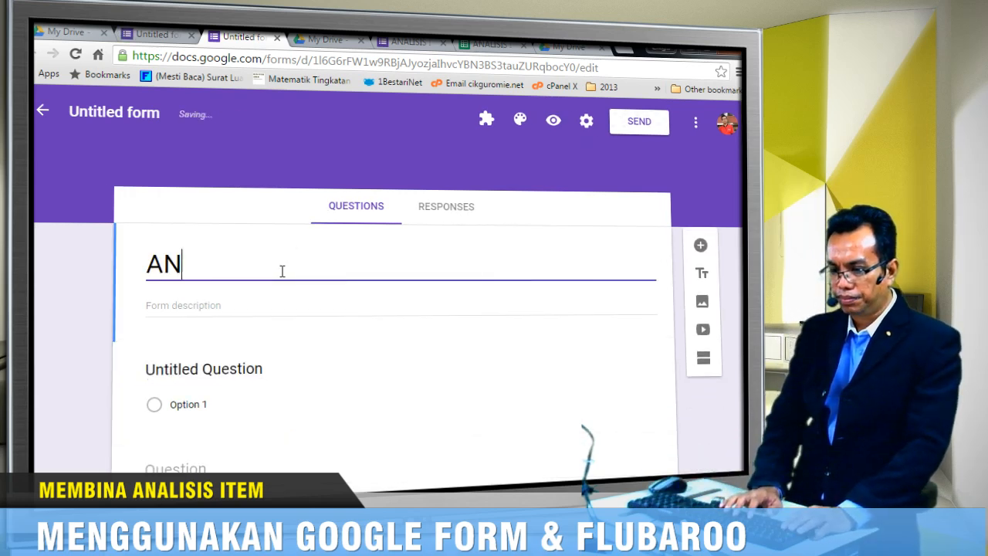
pyautogui.write('ALI')
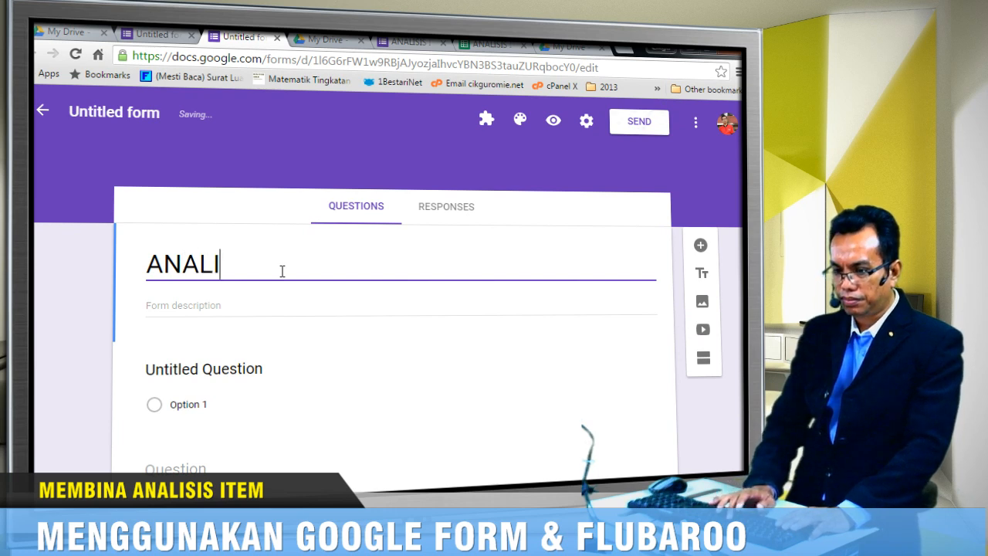
pyautogui.write('SIS ITEM')
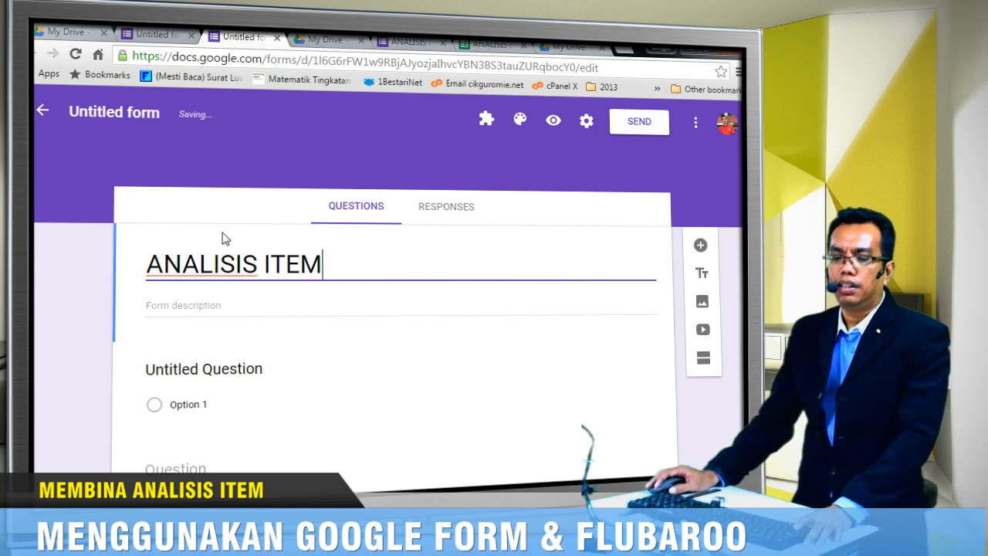
# - Enter "BAHASA MELAYU" as the form description
pyautogui.click(210, 305)
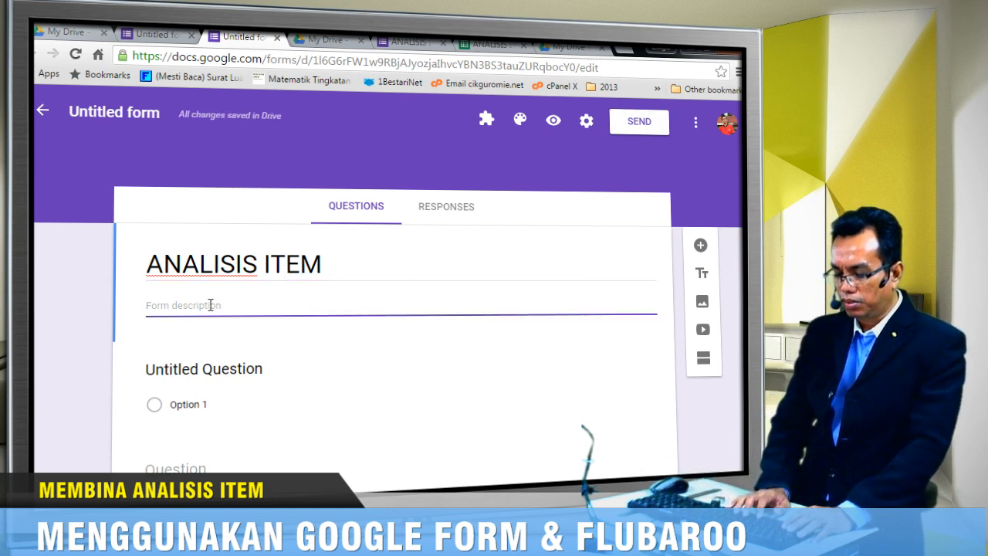
pyautogui.write('BAHASA ')
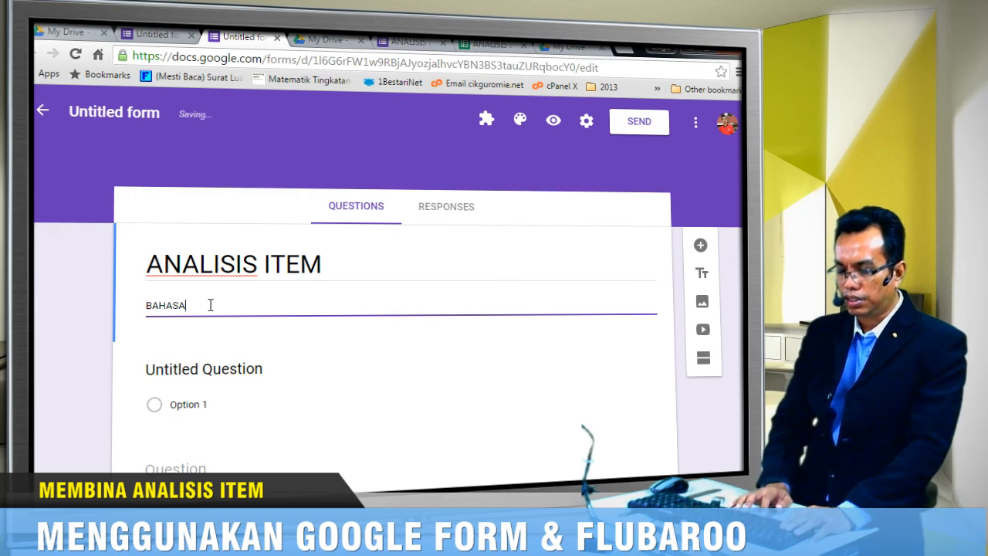
pyautogui.write('MELA')
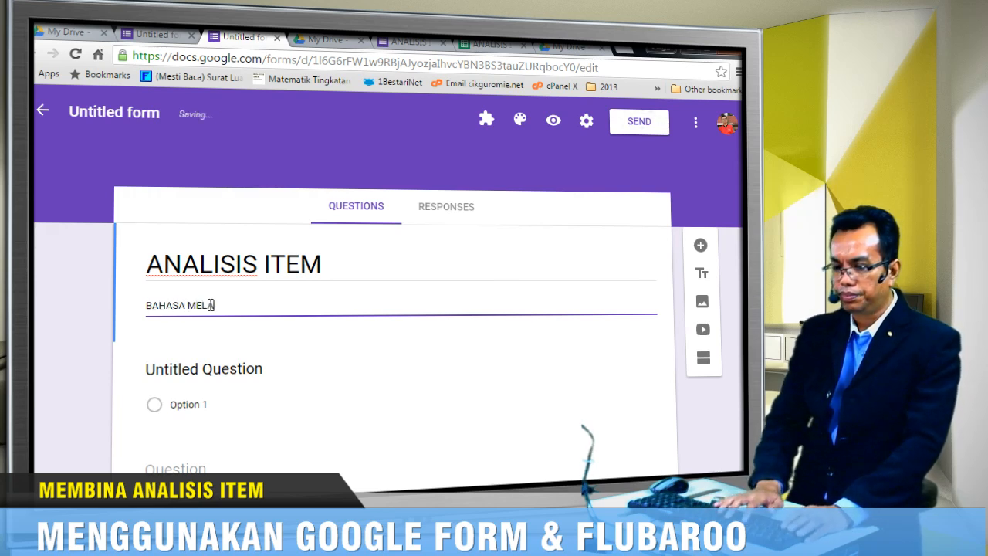
pyautogui.write('Y')
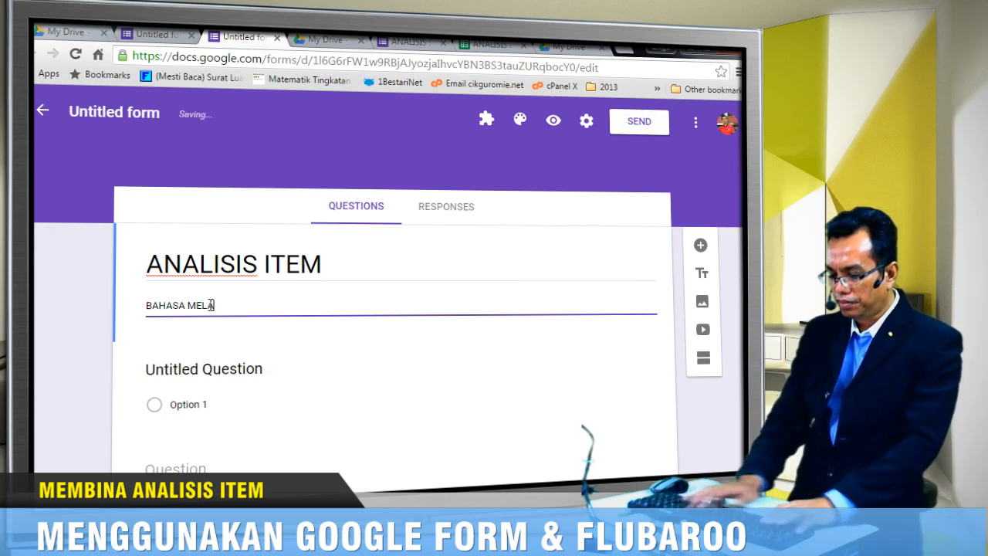
pyautogui.write('U')
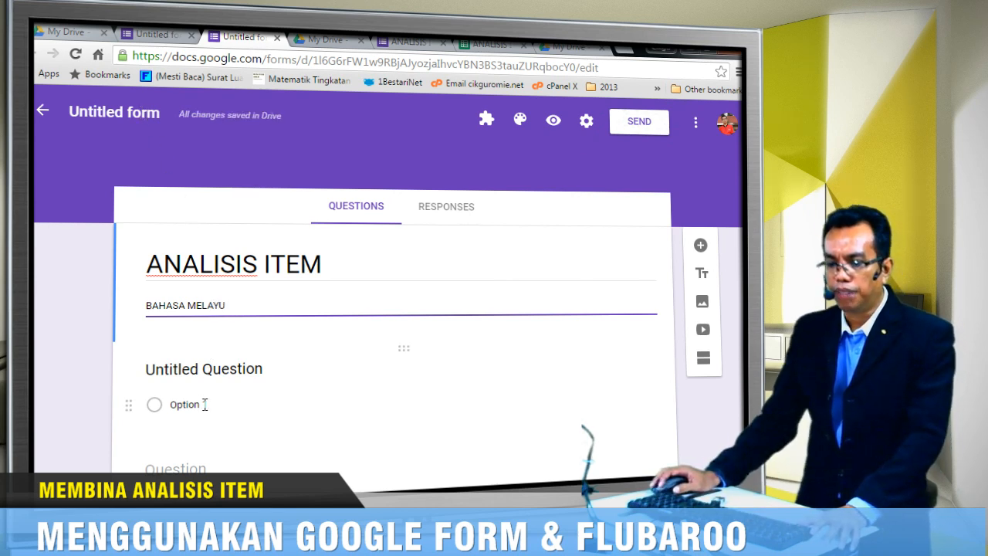
# - Title the first question "NAMA MURID" and set its answer type to Short answer
pyautogui.click(457, 423)
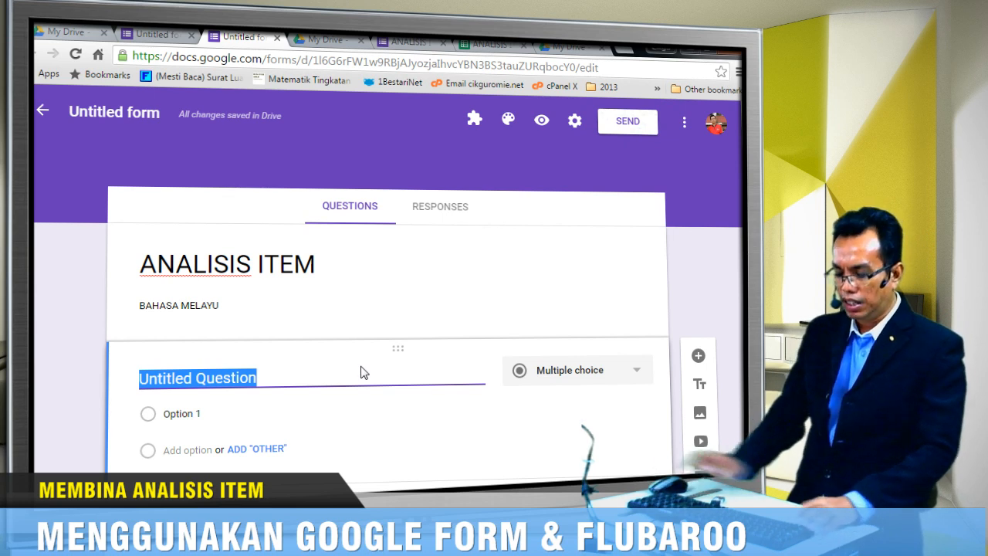
pyautogui.write('NAMA')
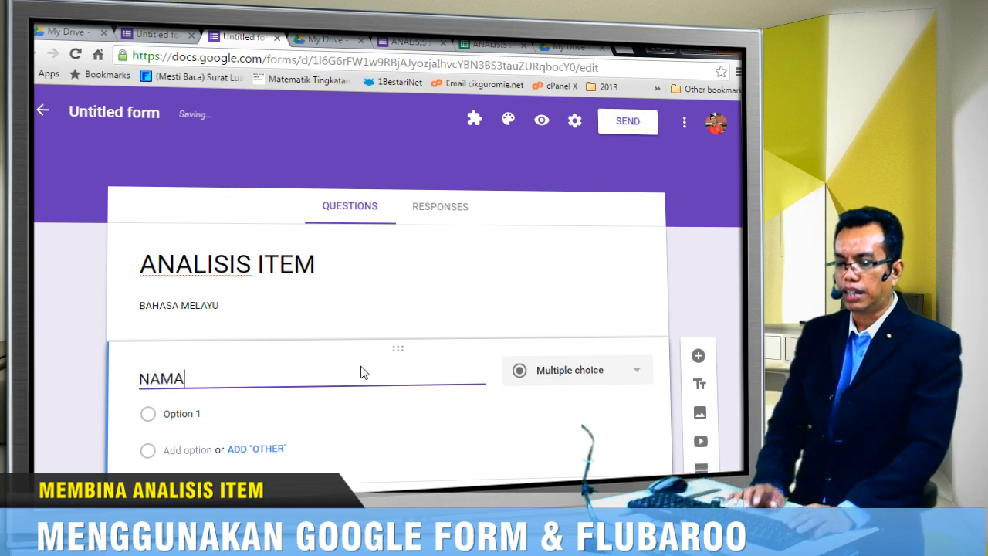
pyautogui.write(' MU')
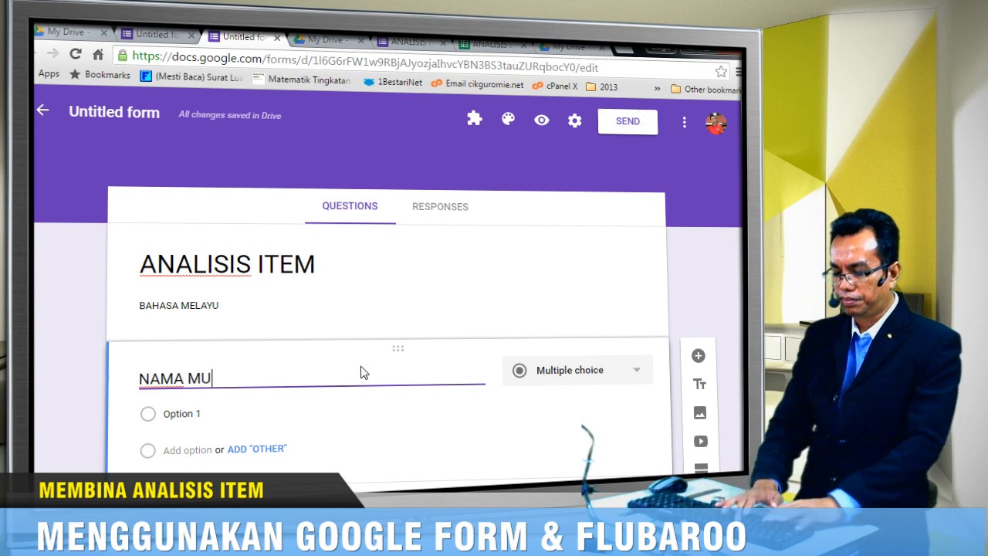
pyautogui.write('RID')
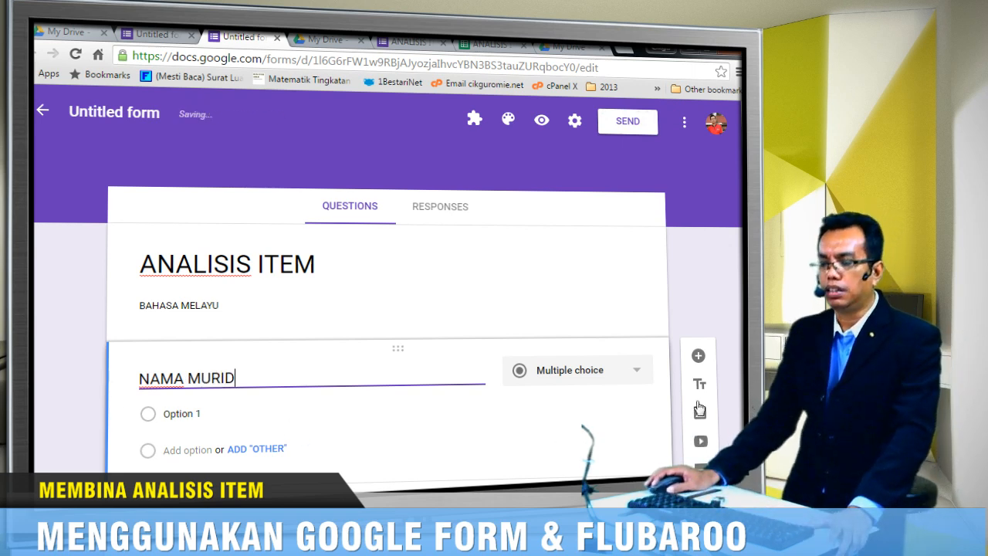
pyautogui.click(639, 373)
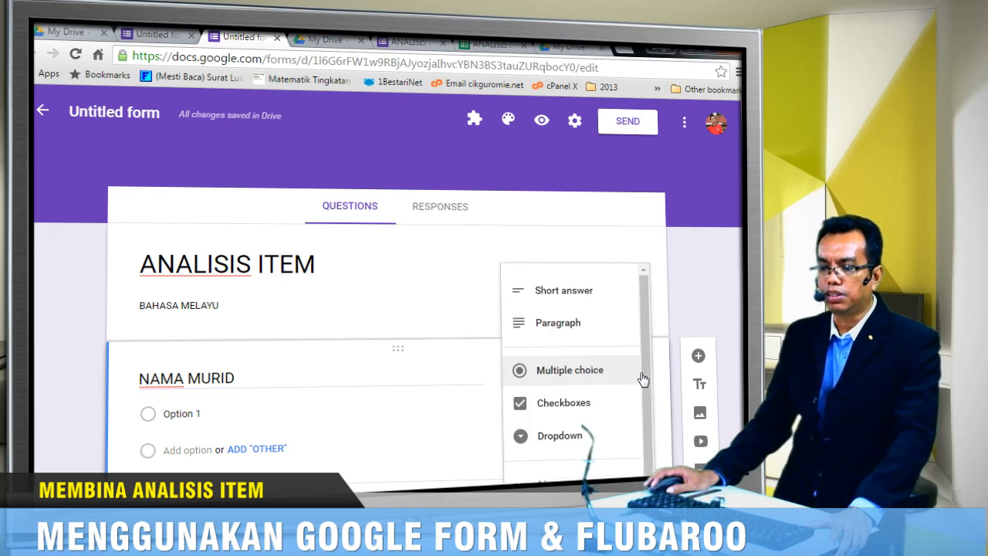
pyautogui.click(596, 293)
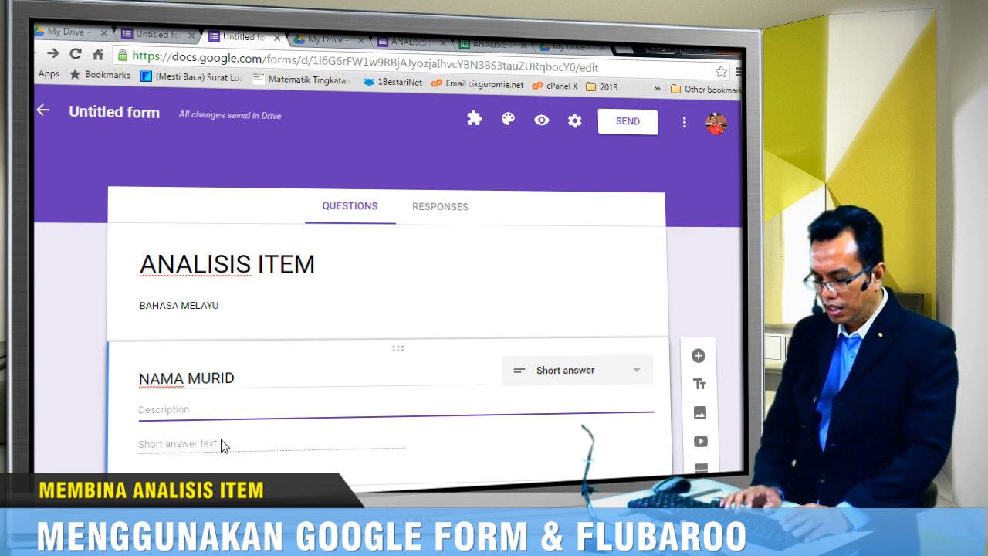
# - Give the NAMA MURID question the description "GUNAKAN HURUF BESAR SAHAJA"
pyautogui.write('GUNAKAN H')
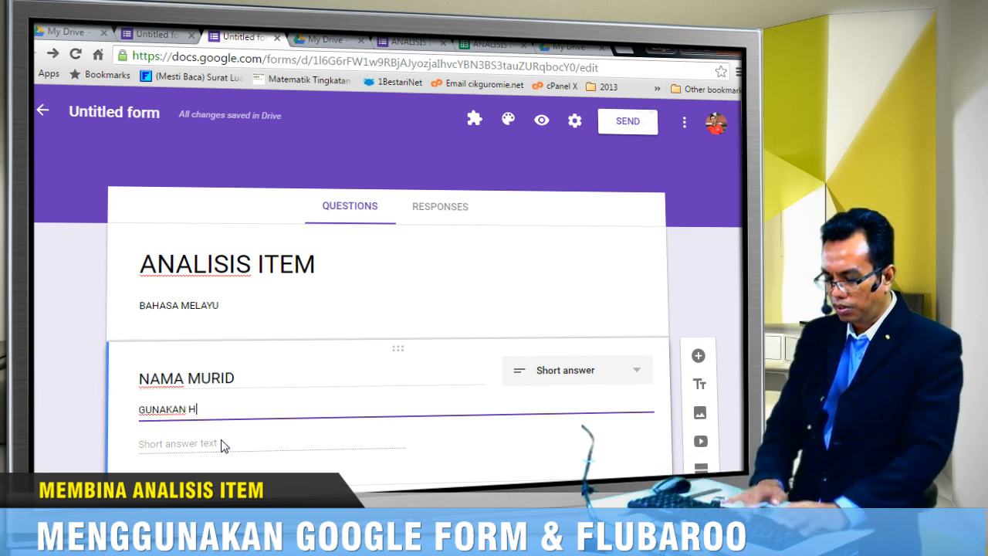
pyautogui.write('URUF ')
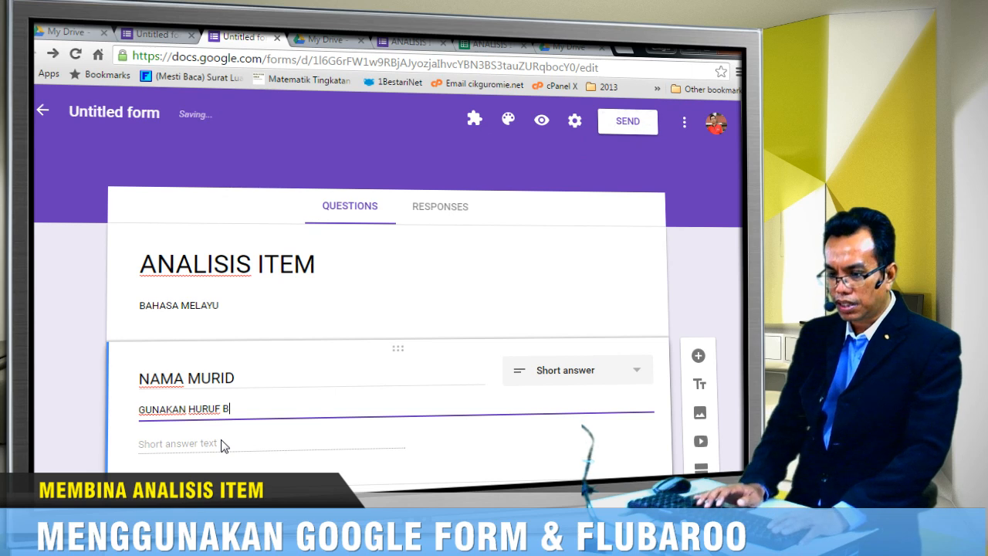
pyautogui.write('BESAR')
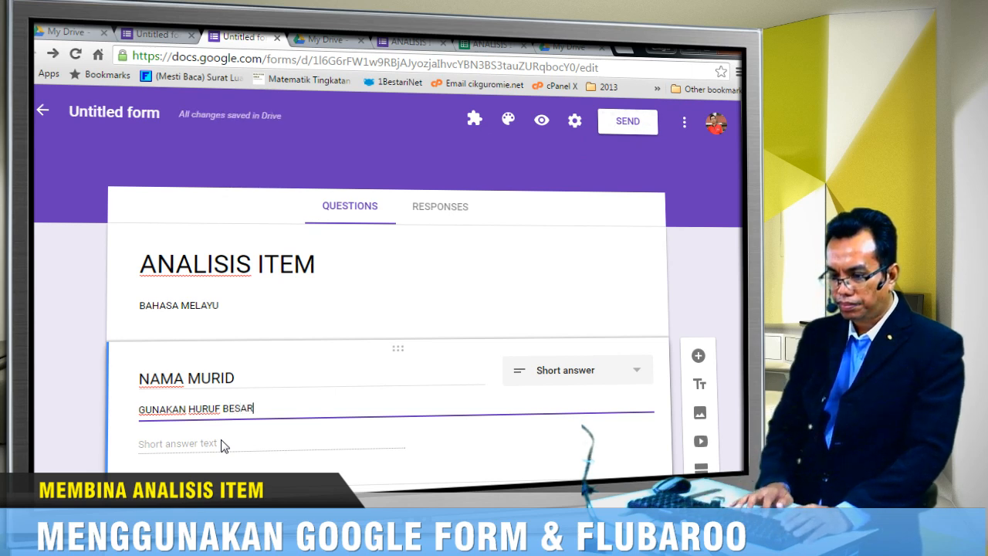
pyautogui.write(' SAHAJA')
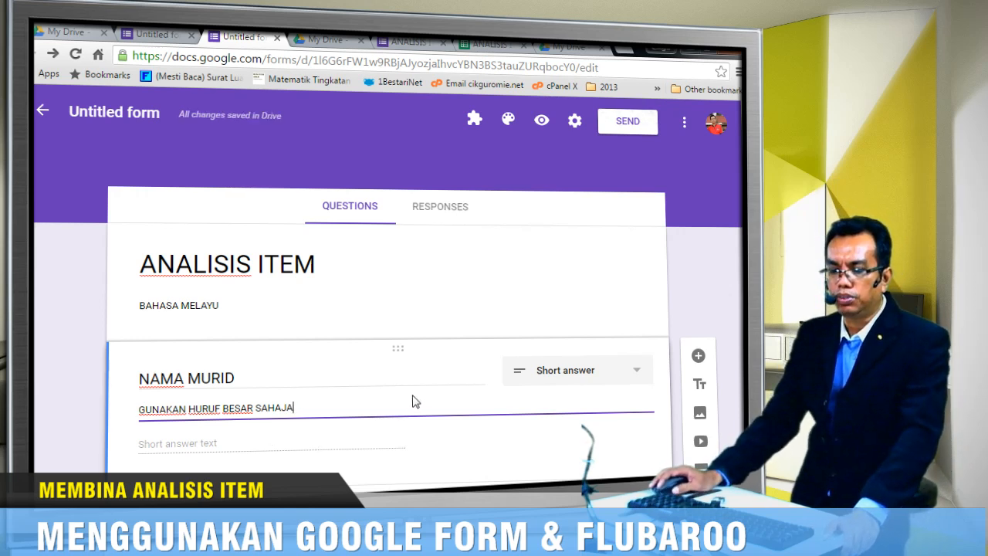
# - Add a multiple choice question titled "KELAS" with the option "6 MAWAR"
pyautogui.click(698, 357)
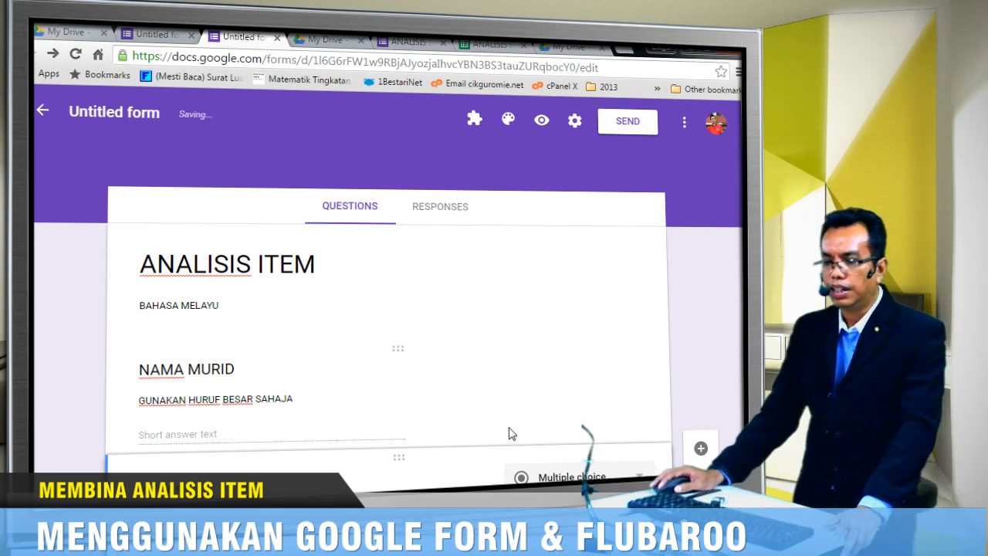
pyautogui.scroll(-1, 453, 458)
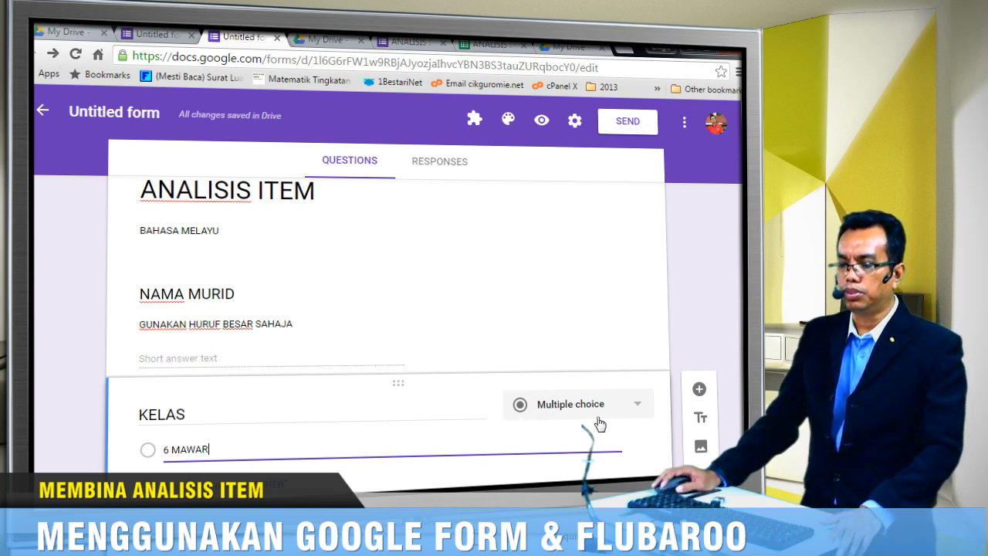
# - Add a question titled "EMAIL" below KELAS and set its answer type to Short answer
pyautogui.click(693, 393)
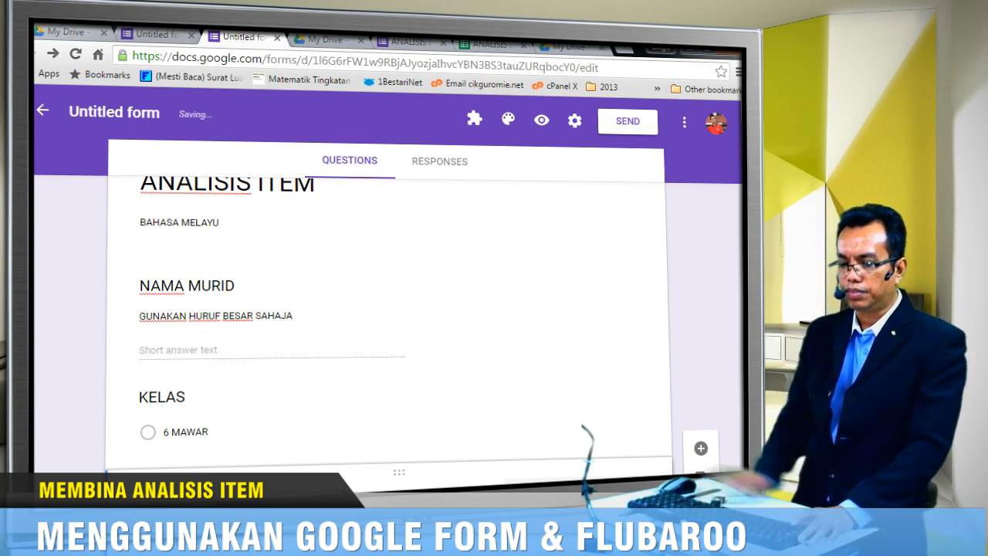
pyautogui.scroll(-1, 347, 479)
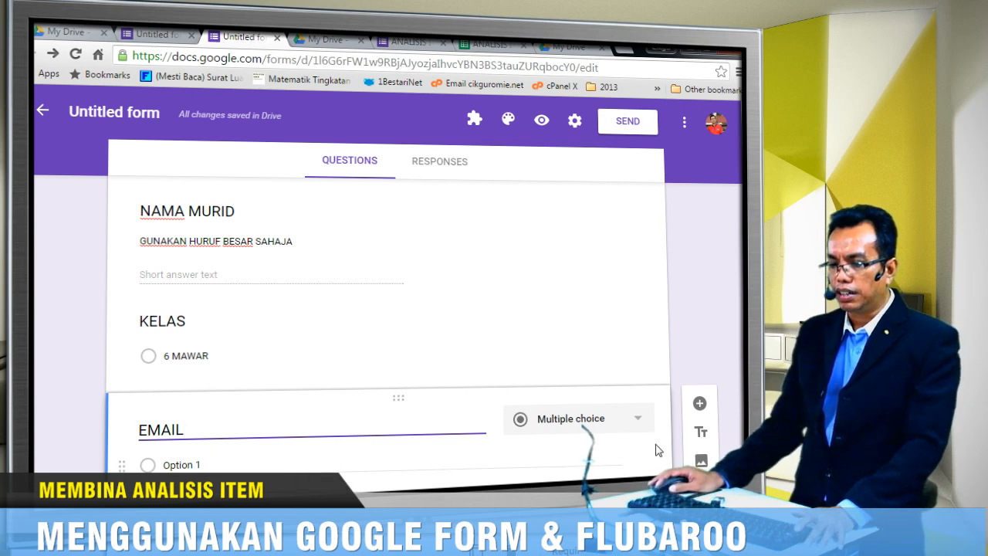
pyautogui.click(636, 423)
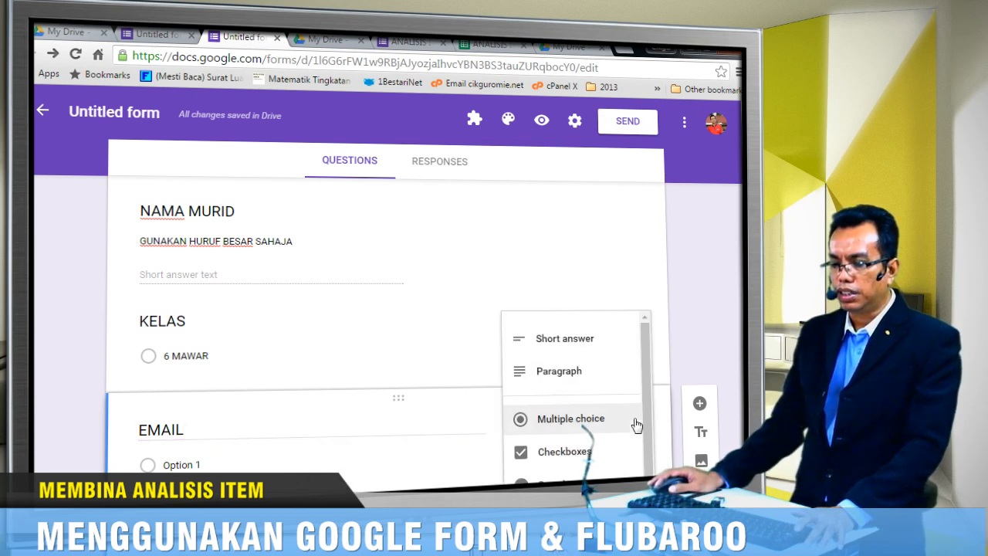
pyautogui.click(572, 341)
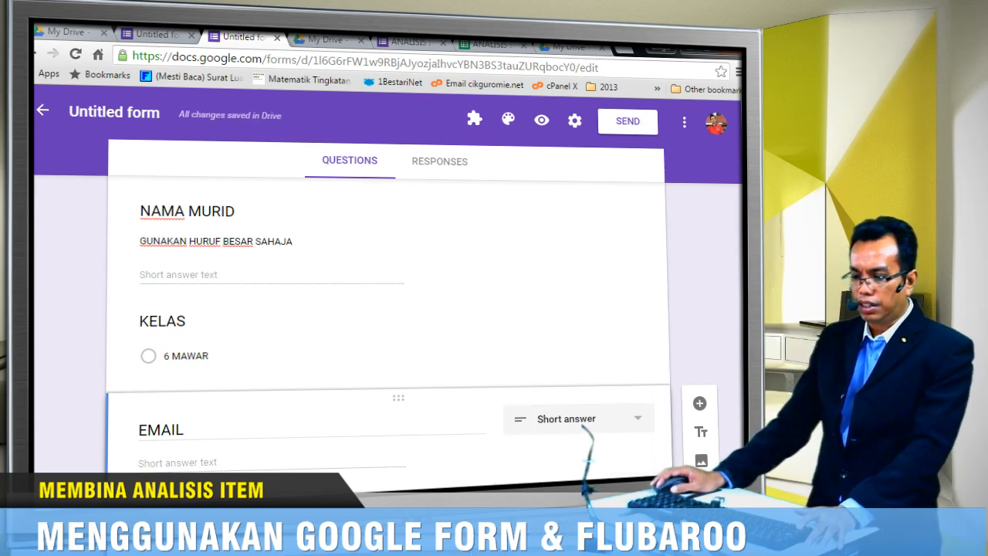
# - Give the EMAIL question the description "HANYA EMAIL GMAIL SAHAJA YANG DIBENARKAN"
pyautogui.click(641, 542)
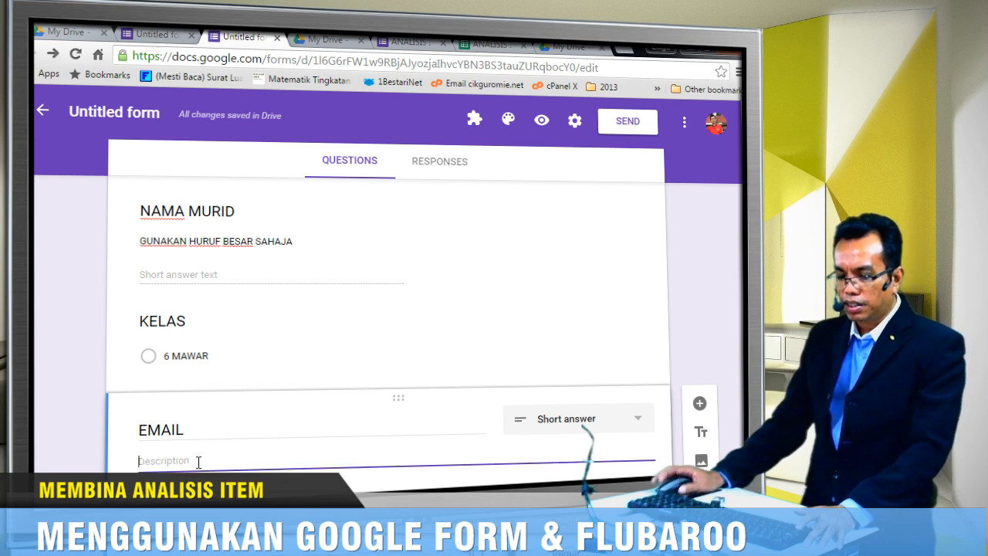
pyautogui.write('HAN')
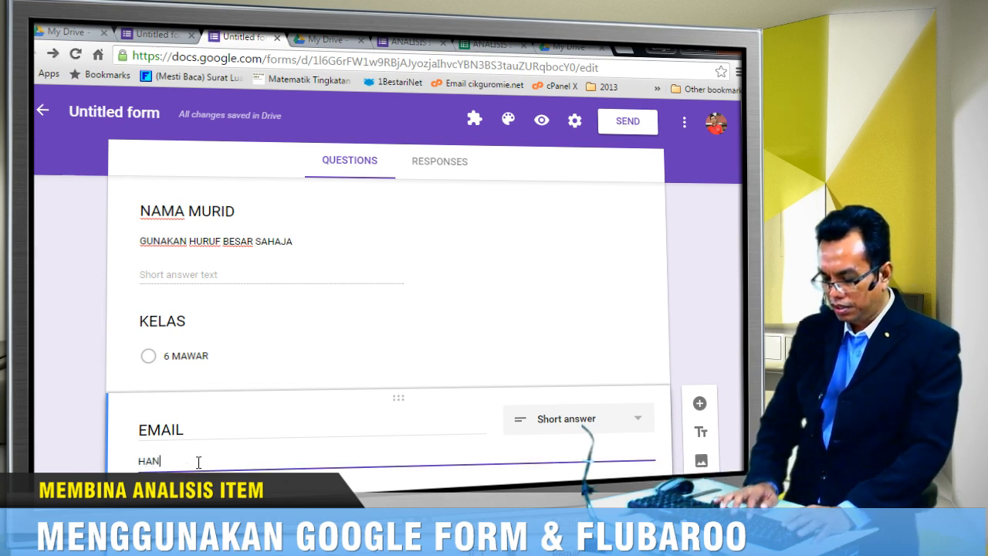
pyautogui.write('YA ')
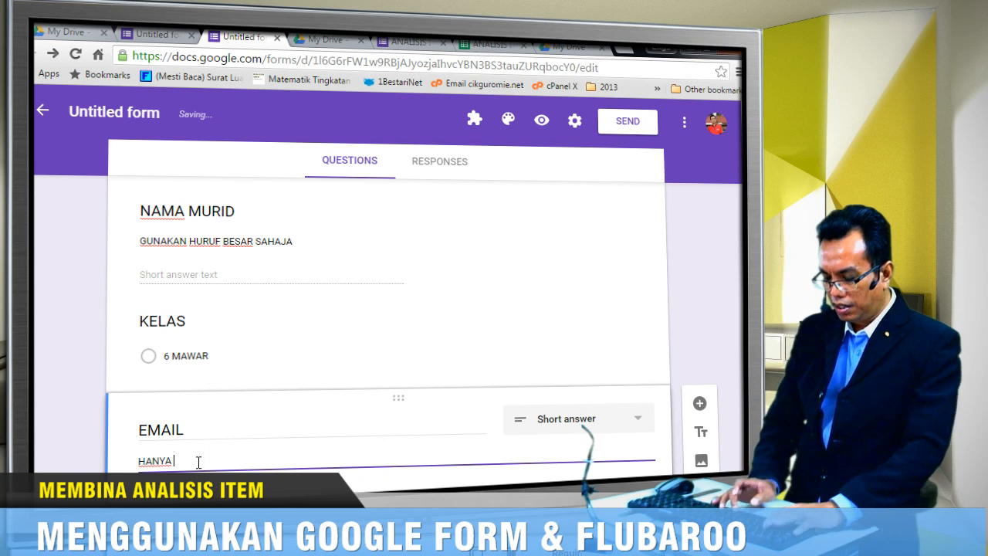
pyautogui.write('EMAIL GMA')
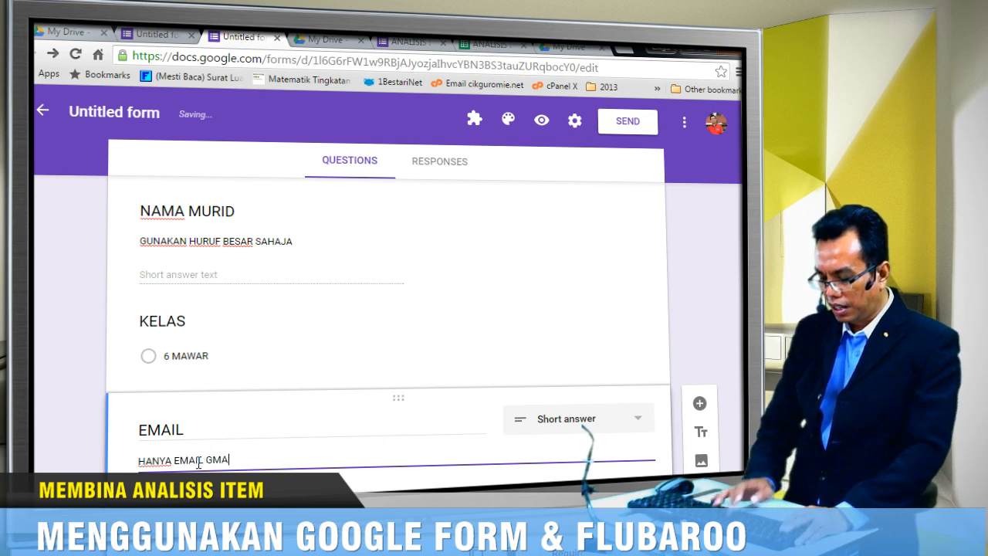
pyautogui.write('IL SAH')
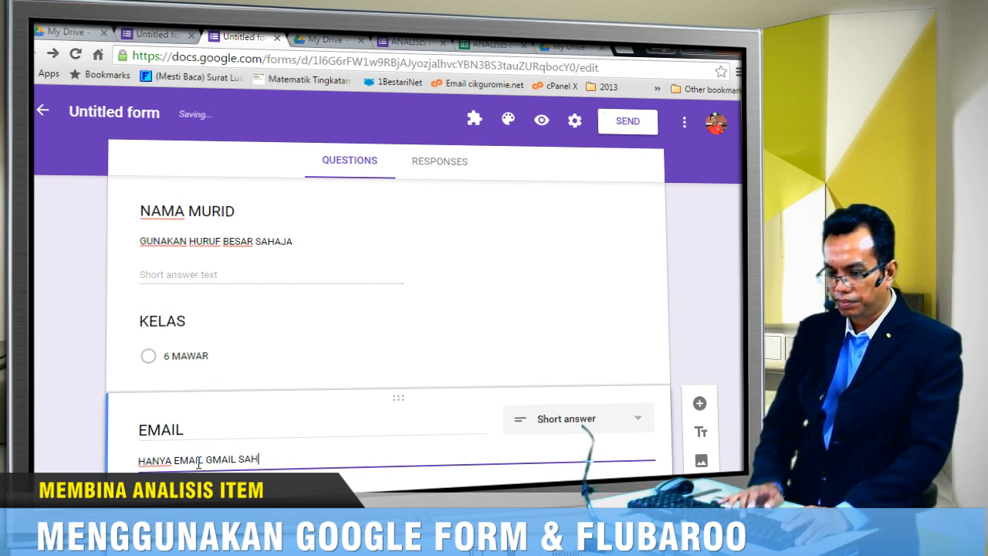
pyautogui.write('AJA Y')
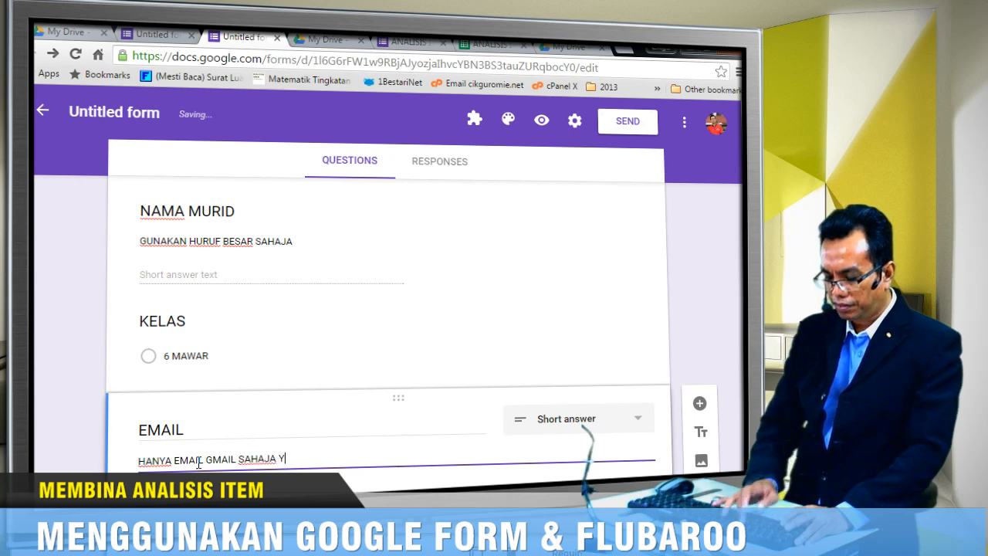
pyautogui.write('ANG DIBENARKAN')
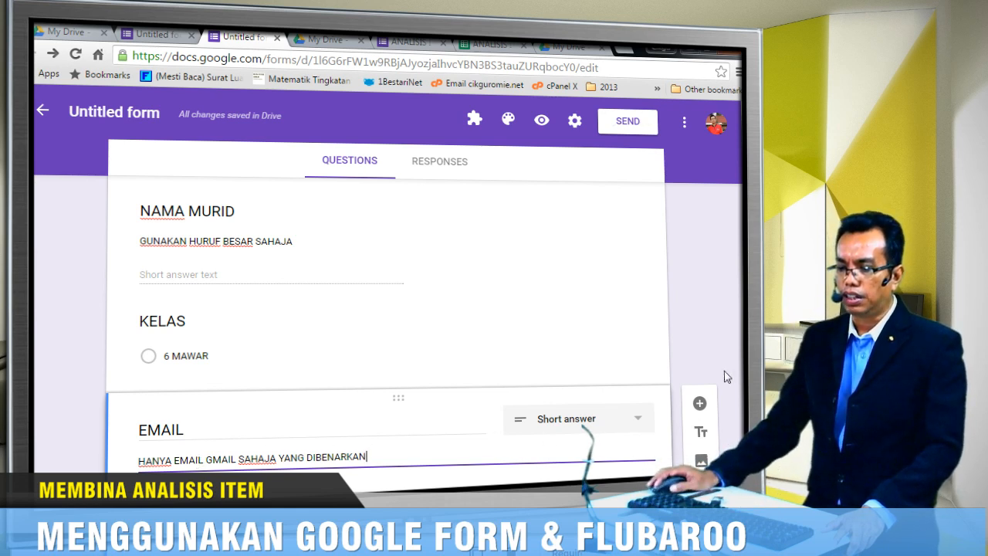
# - Add a multiple choice question titled "1" below EMAIL with the options A, B, C and D
pyautogui.click(702, 404)
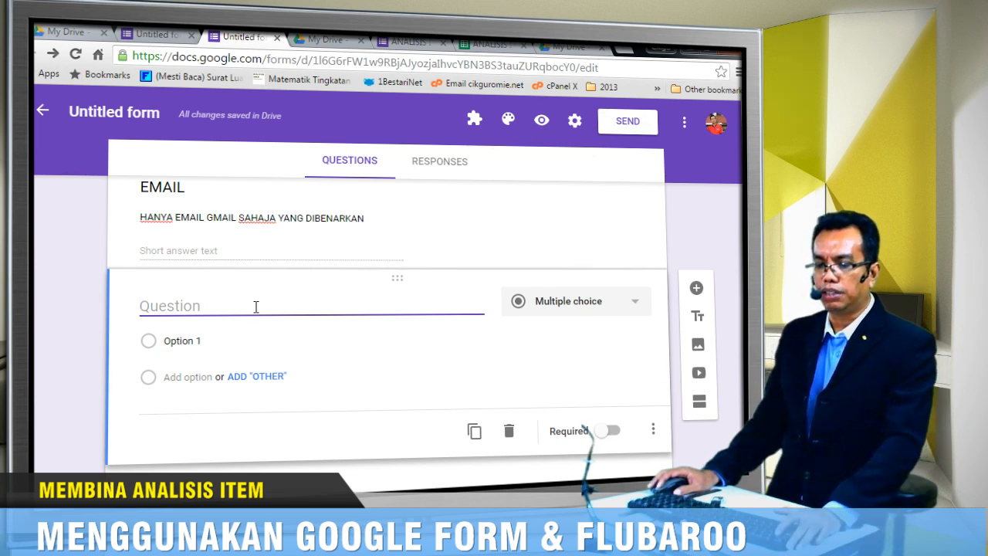
pyautogui.write('1')
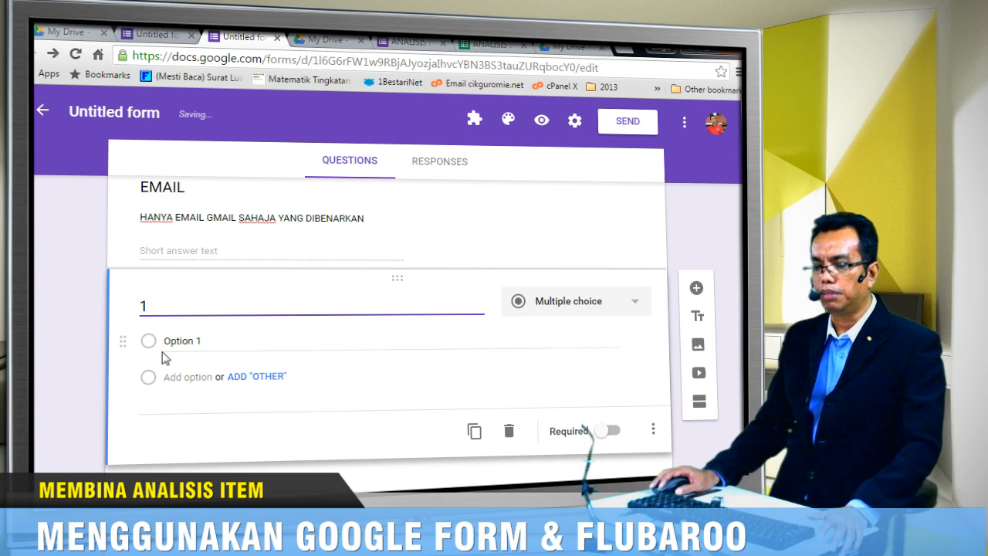
pyautogui.click(199, 345)
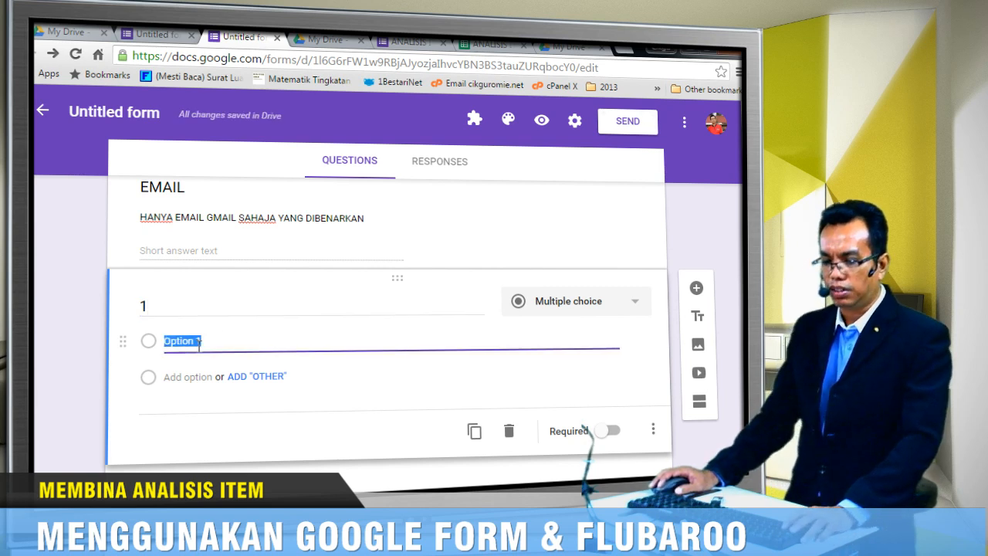
pyautogui.write('A')
pyautogui.click(203, 377)
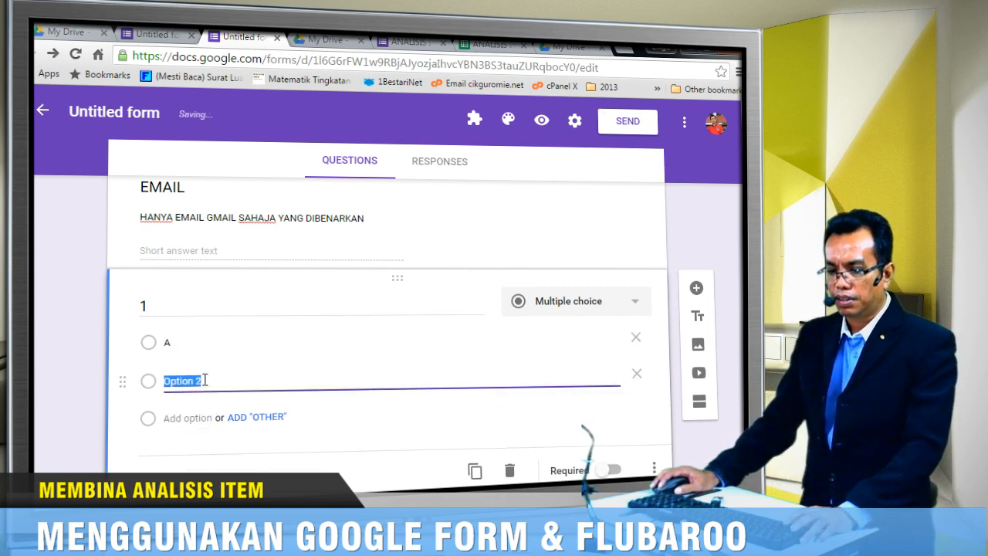
pyautogui.write('B')
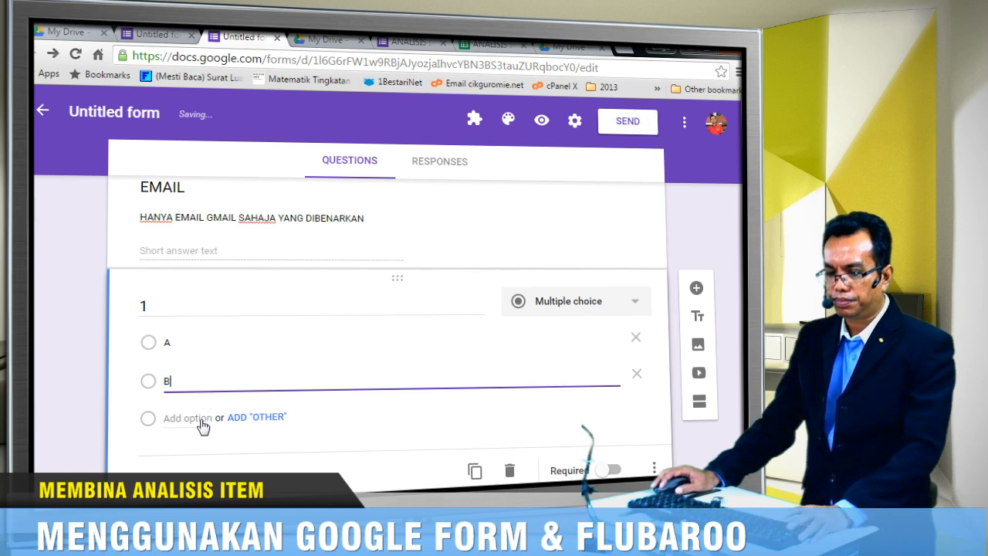
pyautogui.click(201, 418)
pyautogui.write('C')
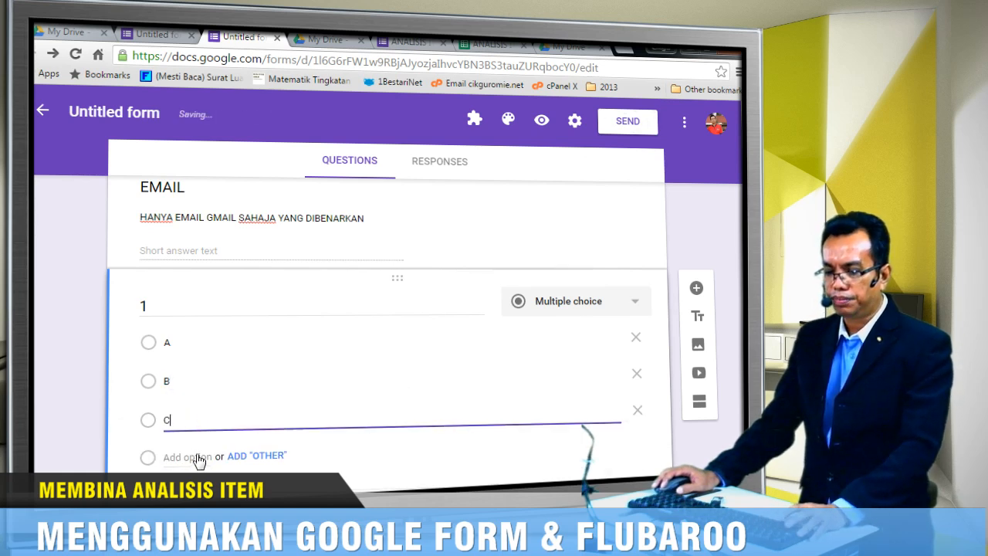
pyautogui.click(195, 457)
pyautogui.write('D')
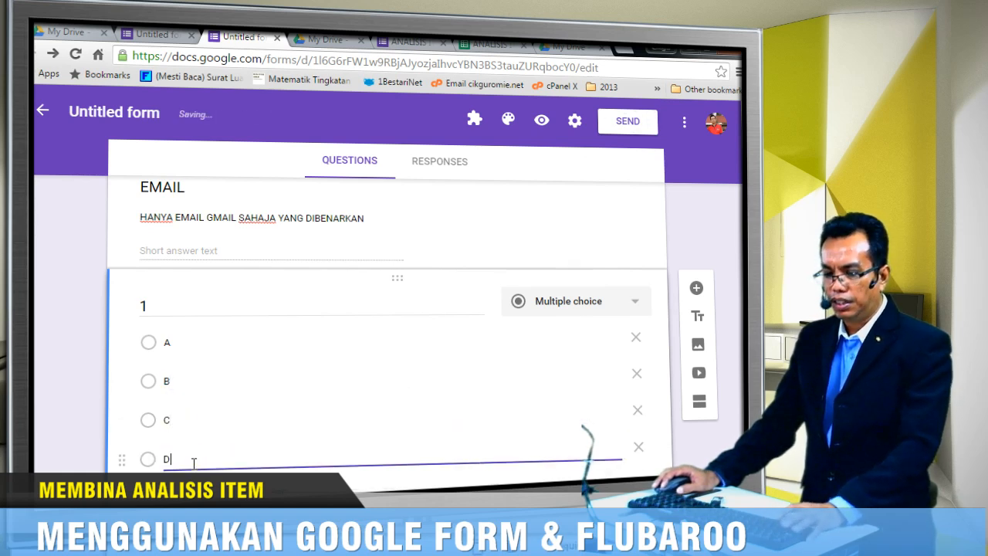
# - Add the option "TIDAK MENJAWAB" to question 1 and make the question required
pyautogui.click(610, 543)
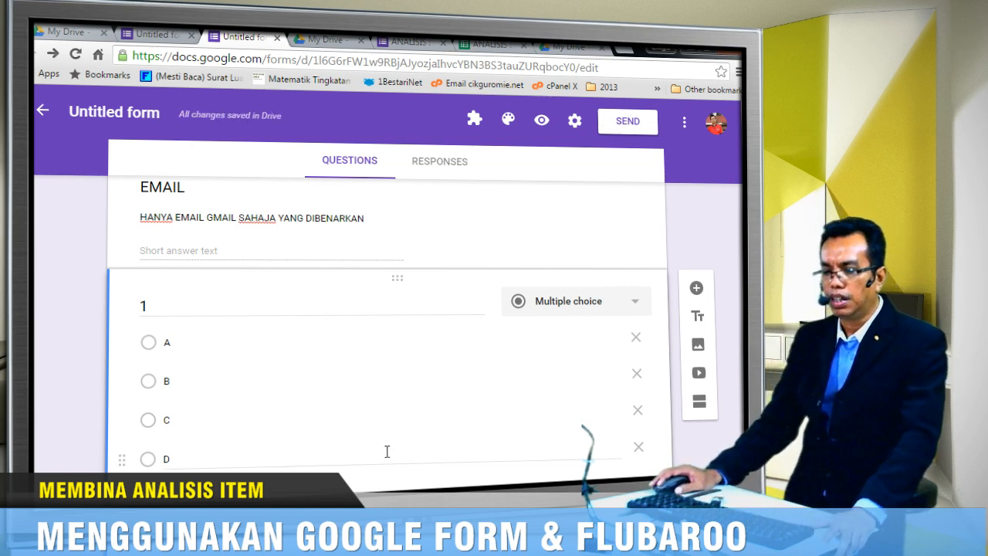
pyautogui.scroll(-1, 617, 413)
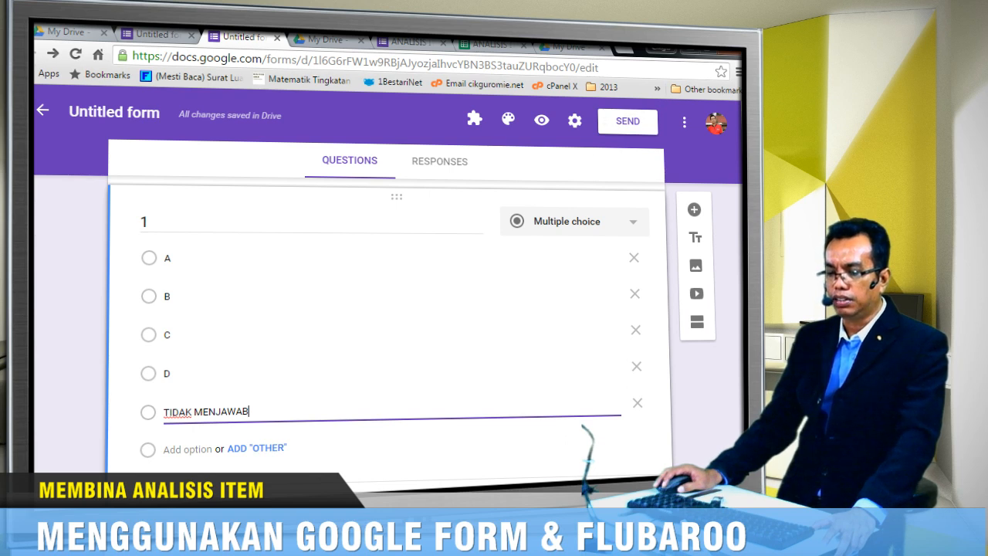
pyautogui.click(610, 502)
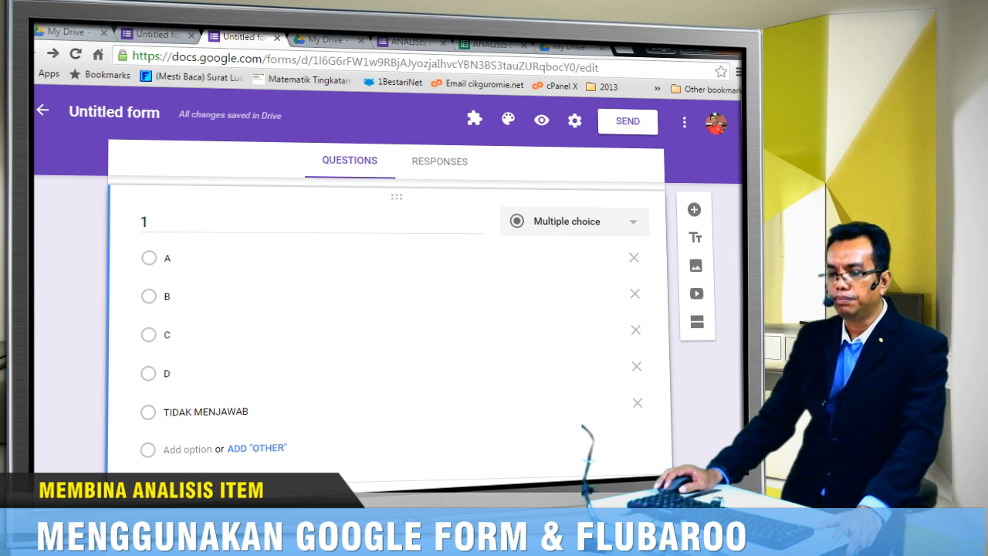
# - Duplicate question 1 with its answer options and retitle the copy "2"
pyautogui.hotkey('ctrl', 'shift', 'd')
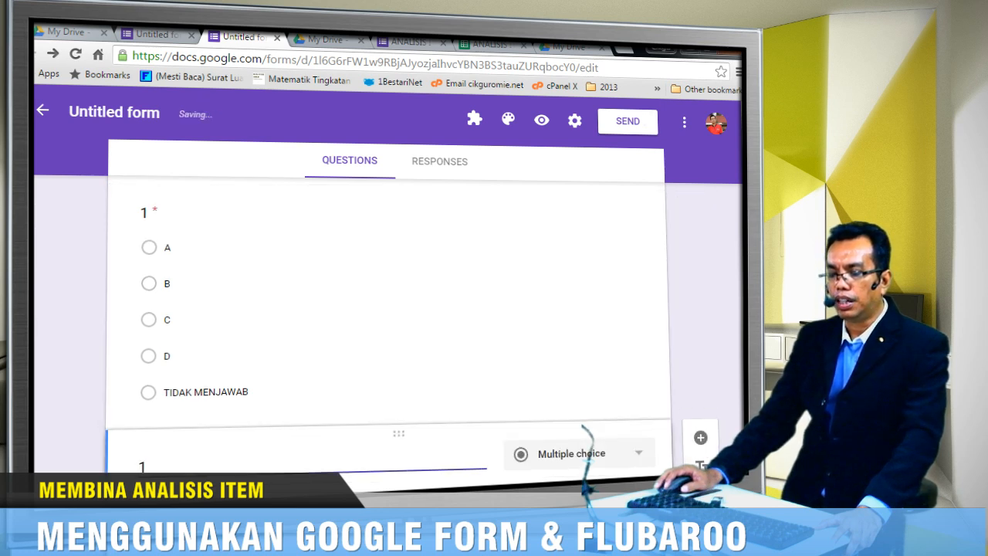
pyautogui.scroll(-1, 370, 409)
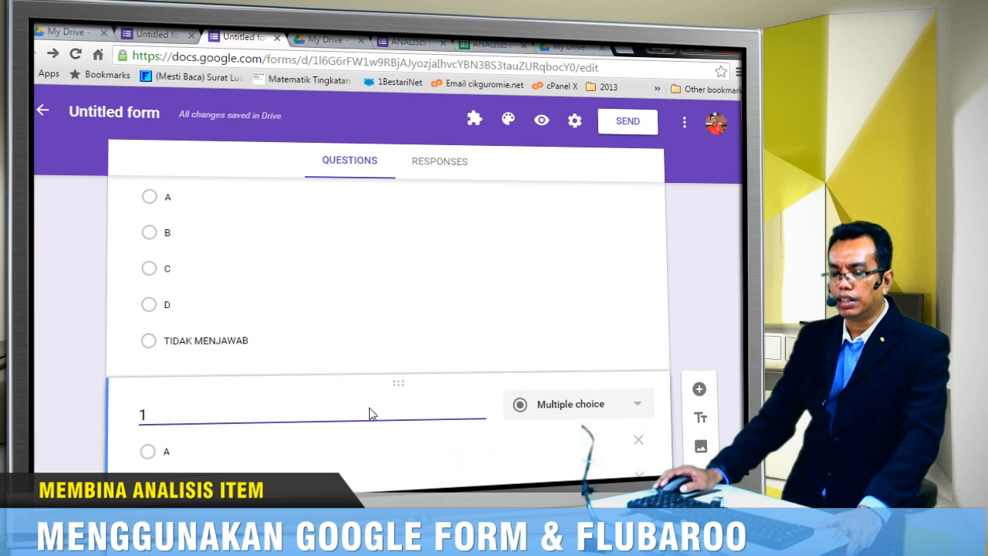
pyautogui.scroll(-1, 369, 414)
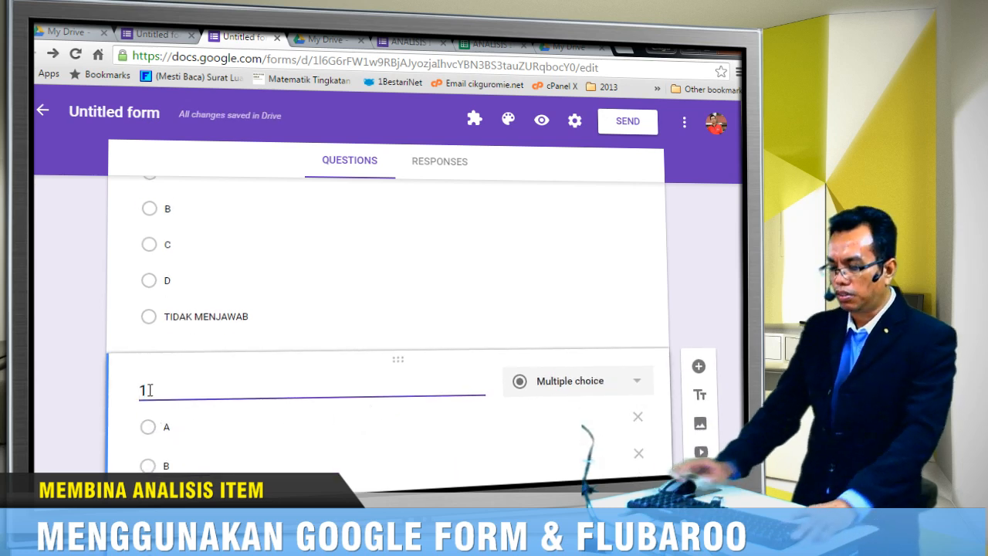
pyautogui.press('BackSpace')
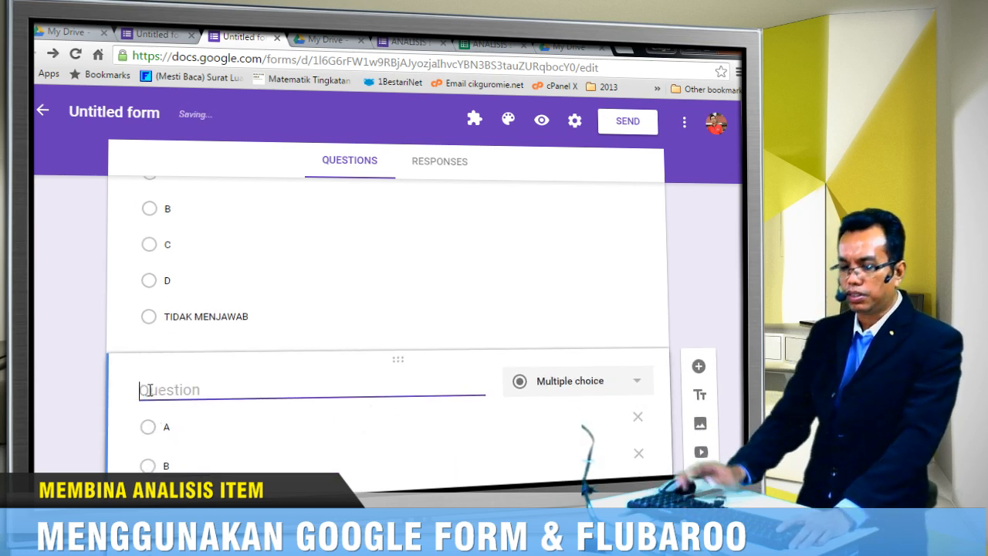
pyautogui.write('2')
pyautogui.scroll(-3, 271, 412)
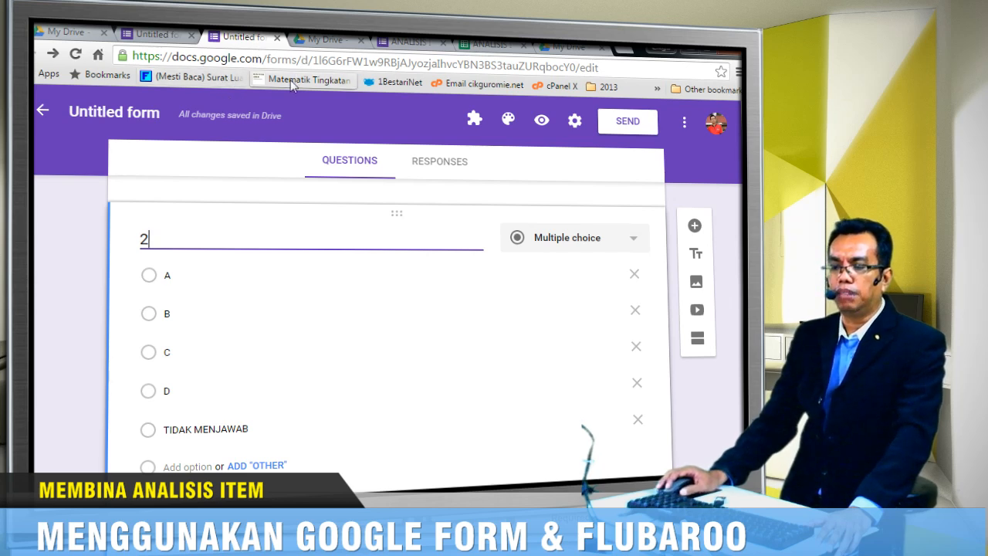
# - Switch to the finished ANALISIS ITEM form and examine its questions, from the student details to the numbered items
pyautogui.click(403, 43)
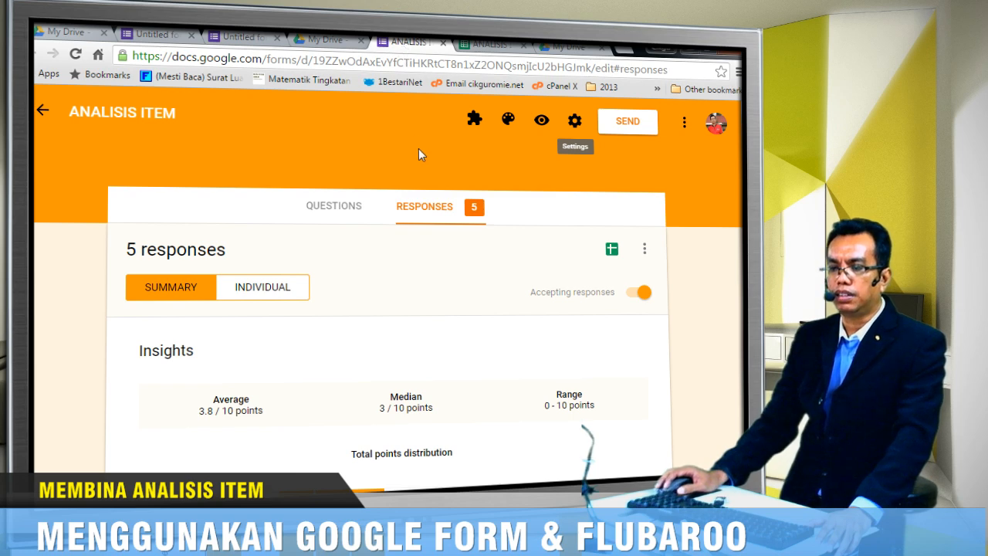
pyautogui.click(338, 212)
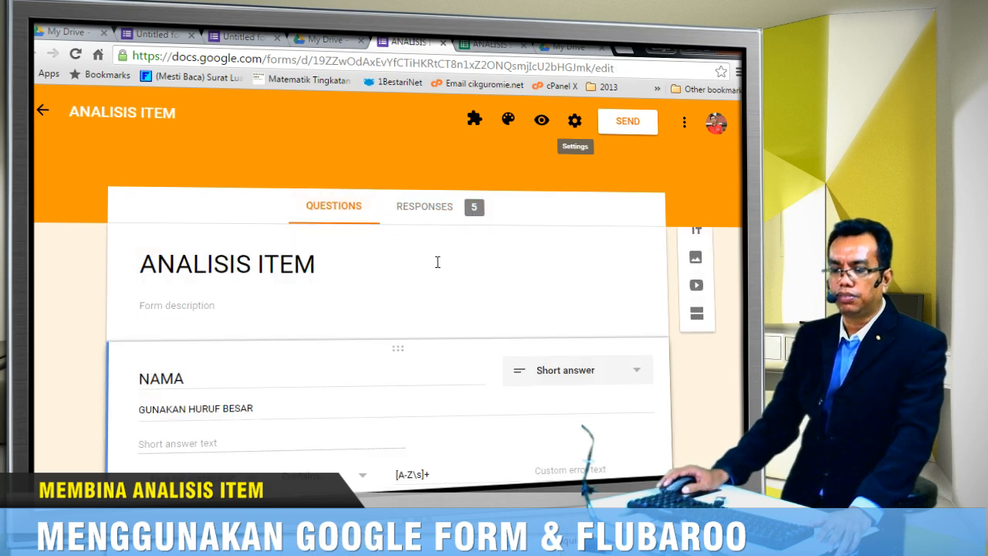
pyautogui.scroll(-2, 437, 267)
pyautogui.scroll(-4, 439, 264)
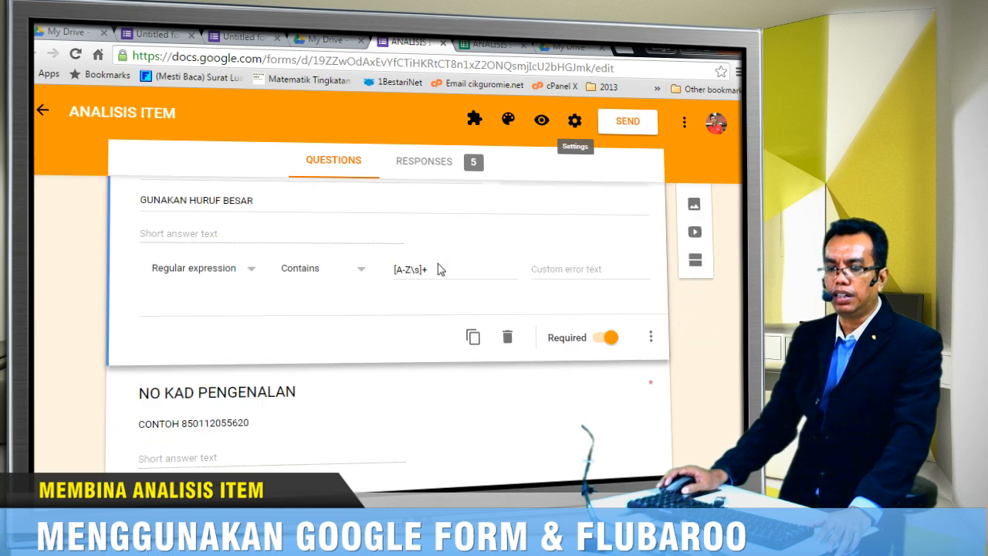
pyautogui.scroll(-8, 438, 266)
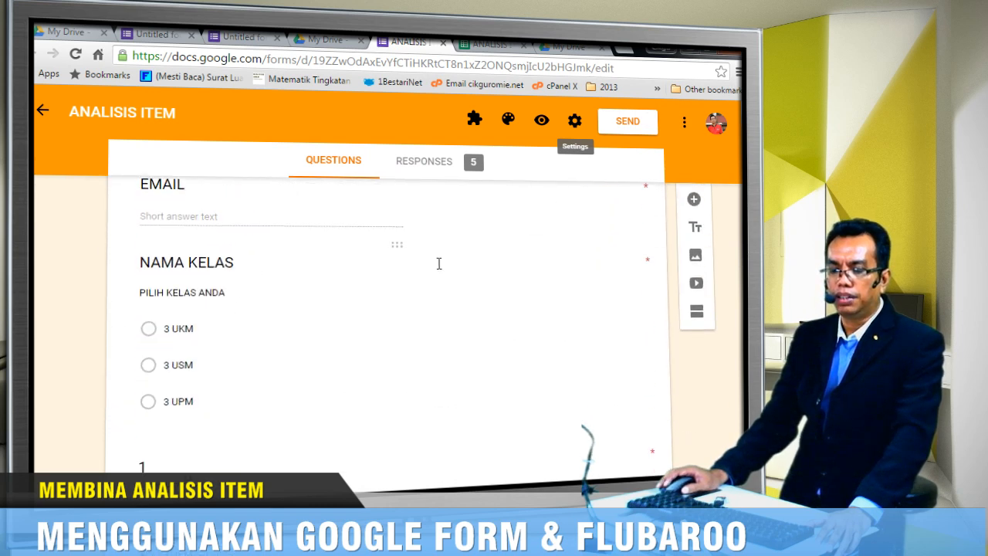
pyautogui.scroll(-5, 439, 264)
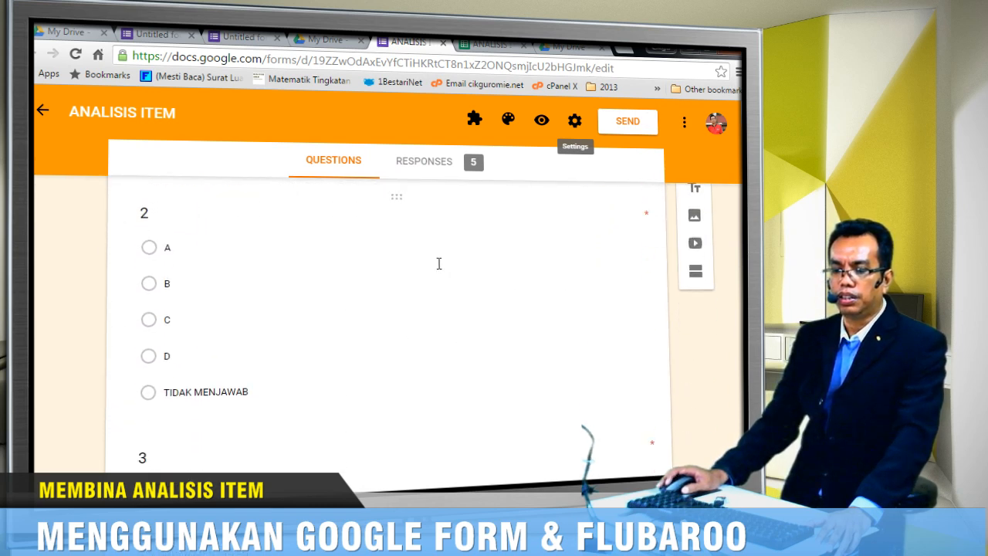
pyautogui.scroll(2, 440, 269)
pyautogui.scroll(8, 437, 269)
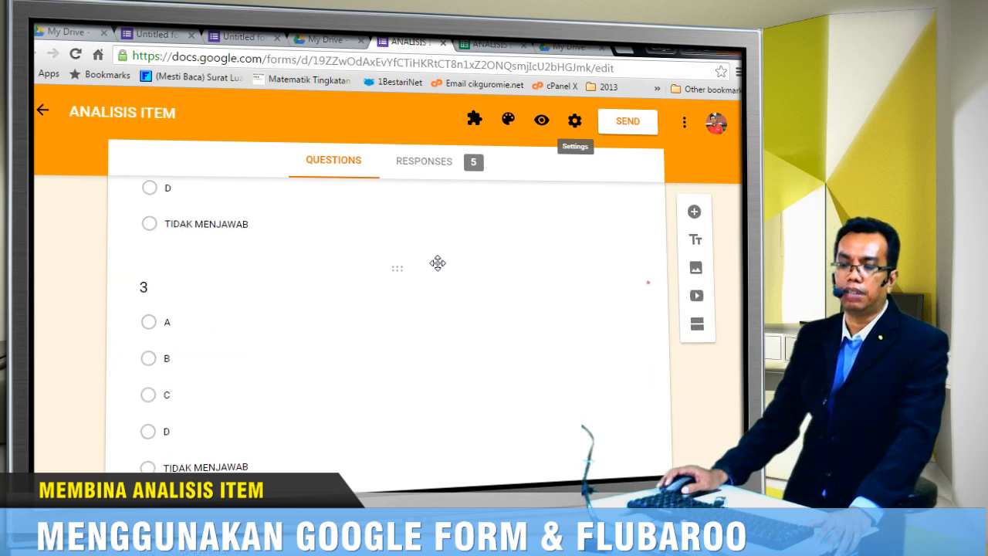
pyautogui.scroll(10, 438, 269)
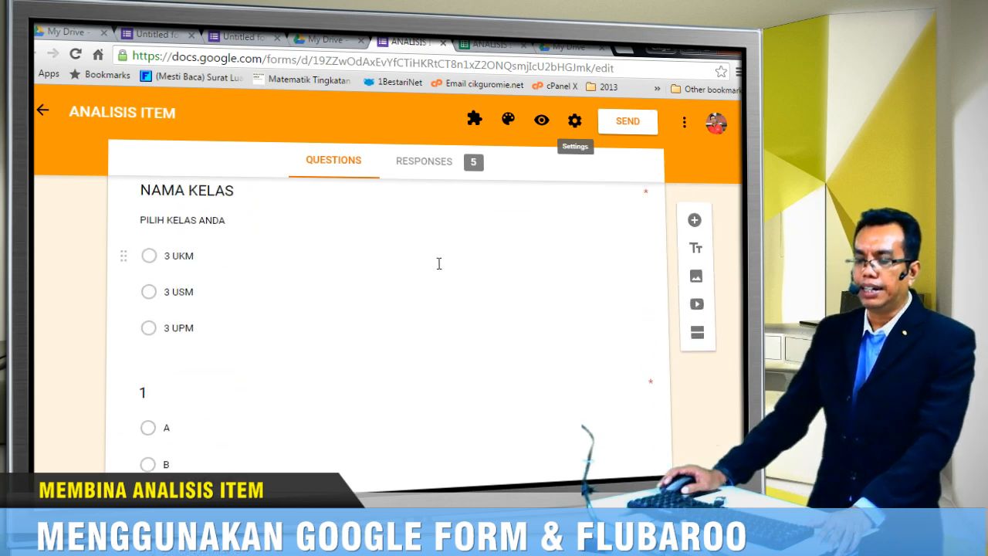
pyautogui.scroll(2, 438, 269)
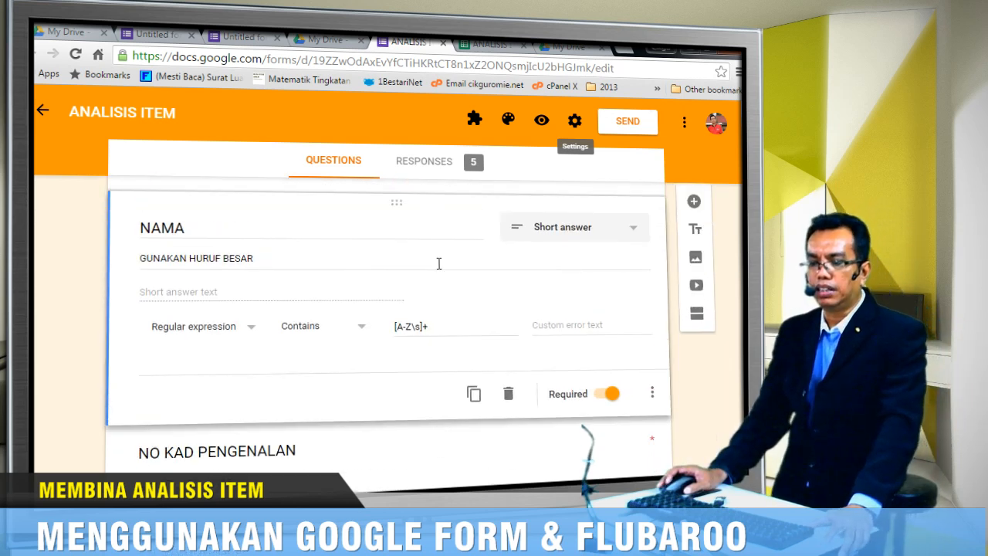
pyautogui.scroll(2, 438, 263)
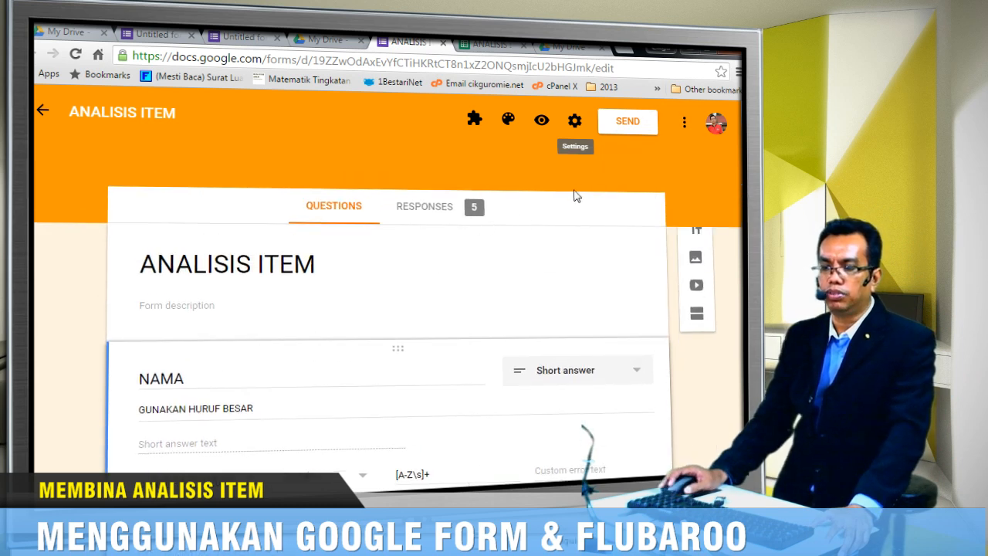
# - Generate a shortened share link for the ANALISIS ITEM form and close the sending options
pyautogui.click(627, 126)
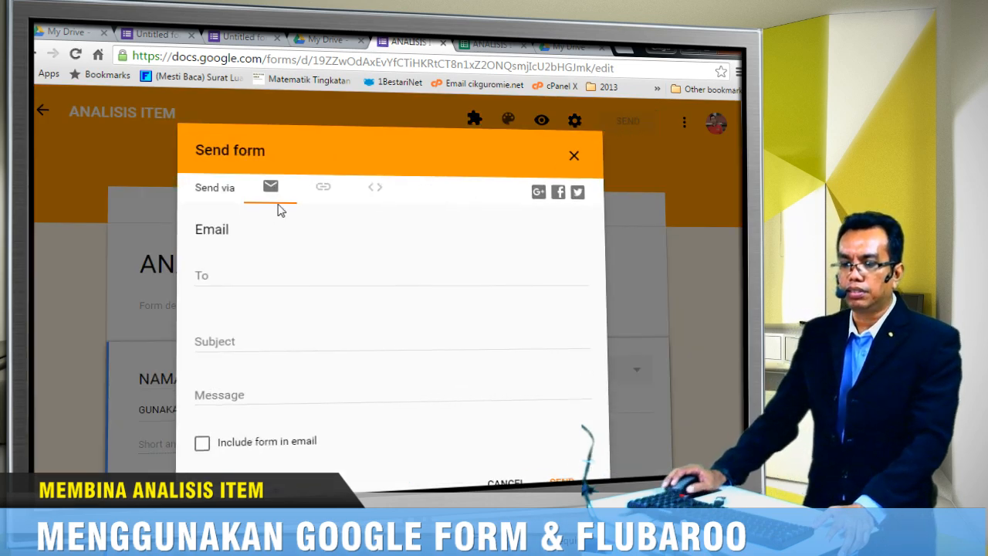
pyautogui.click(322, 193)
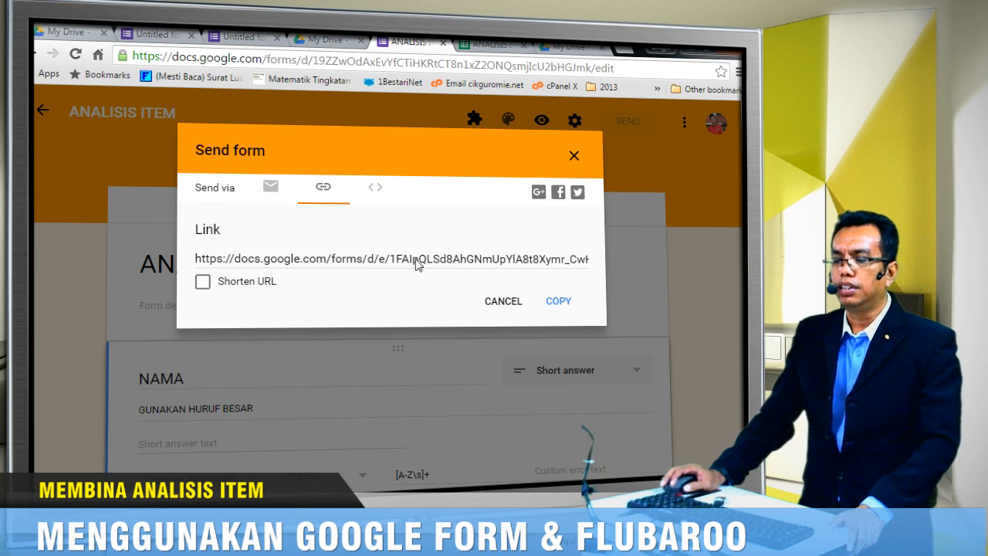
pyautogui.click(203, 286)
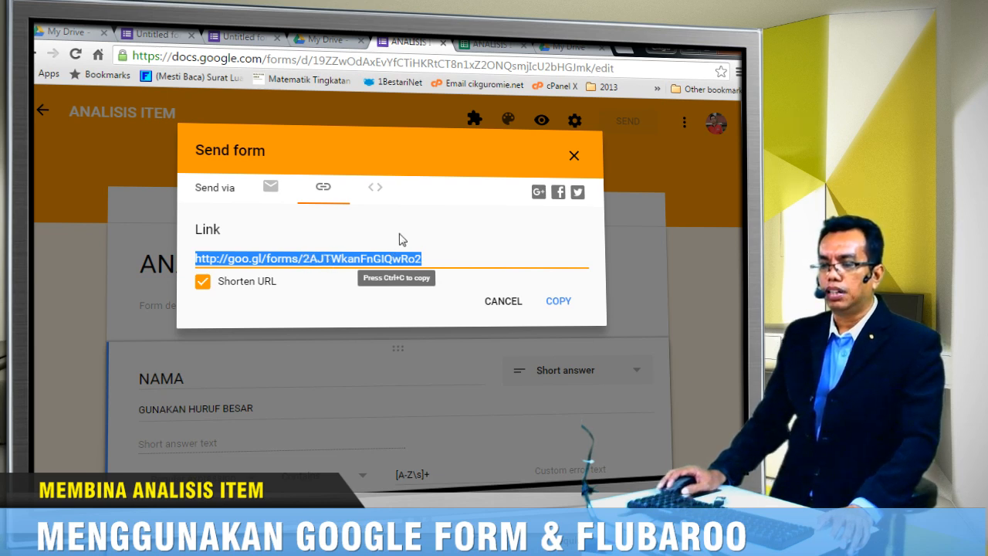
pyautogui.click(573, 159)
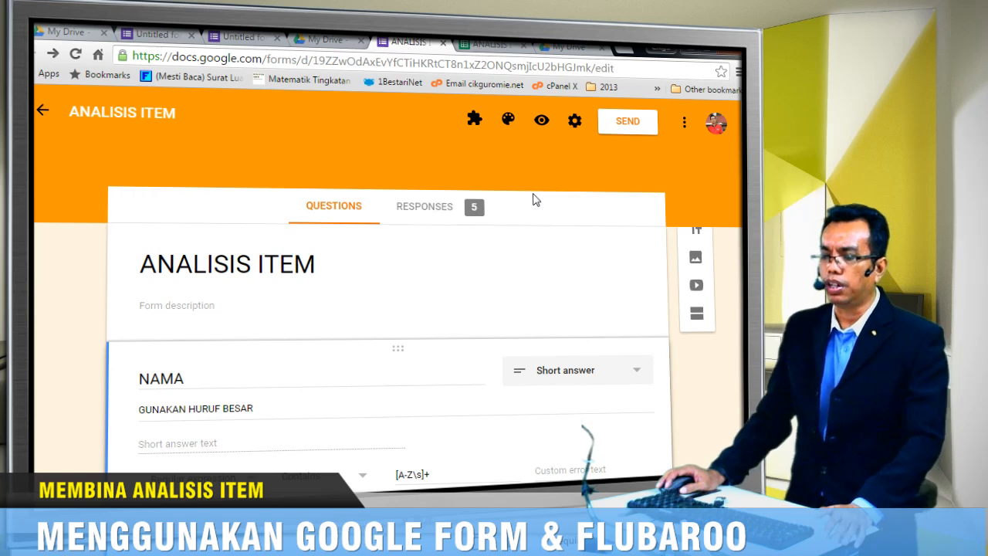
# - Review the quiz options in the ANALISIS ITEM form's settings and close the settings
pyautogui.click(574, 121)
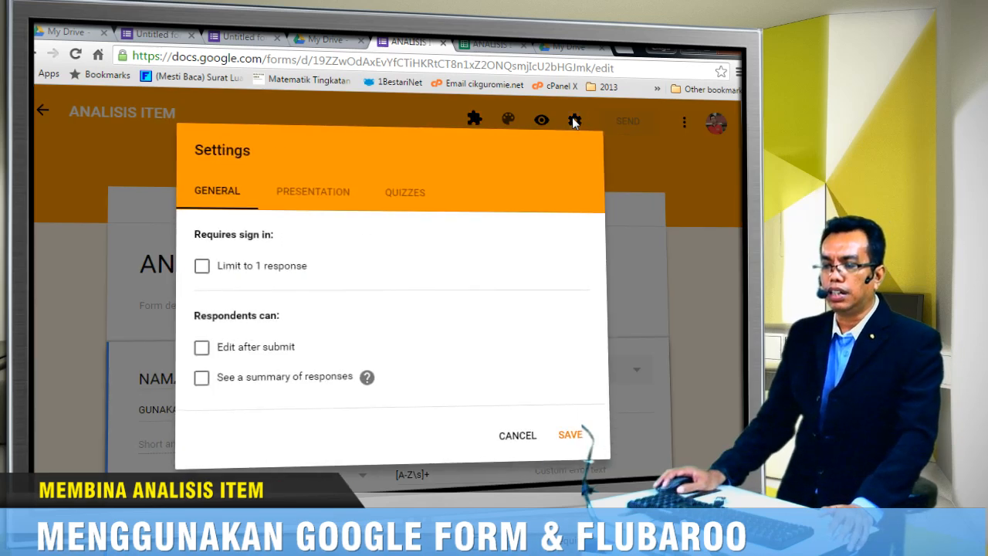
pyautogui.click(393, 197)
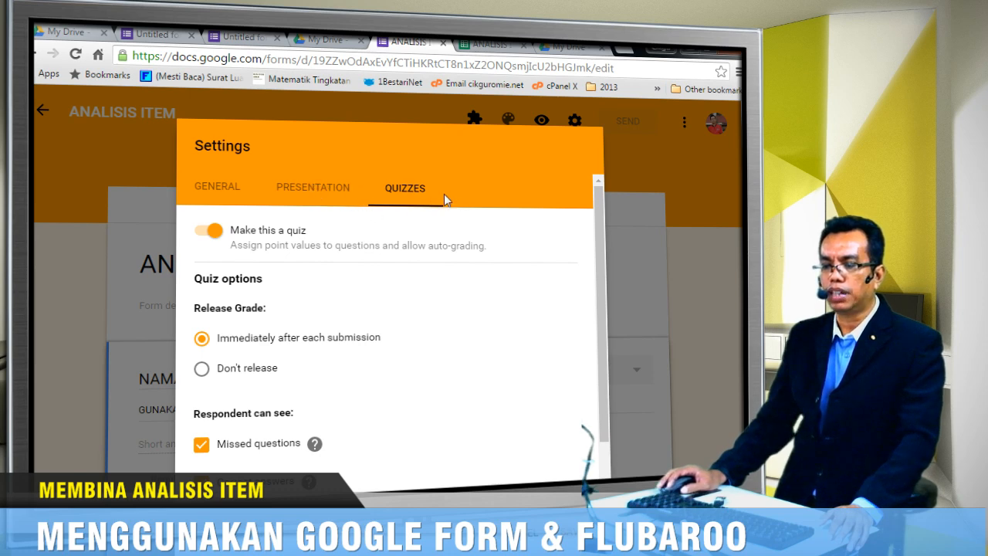
pyautogui.click(658, 244)
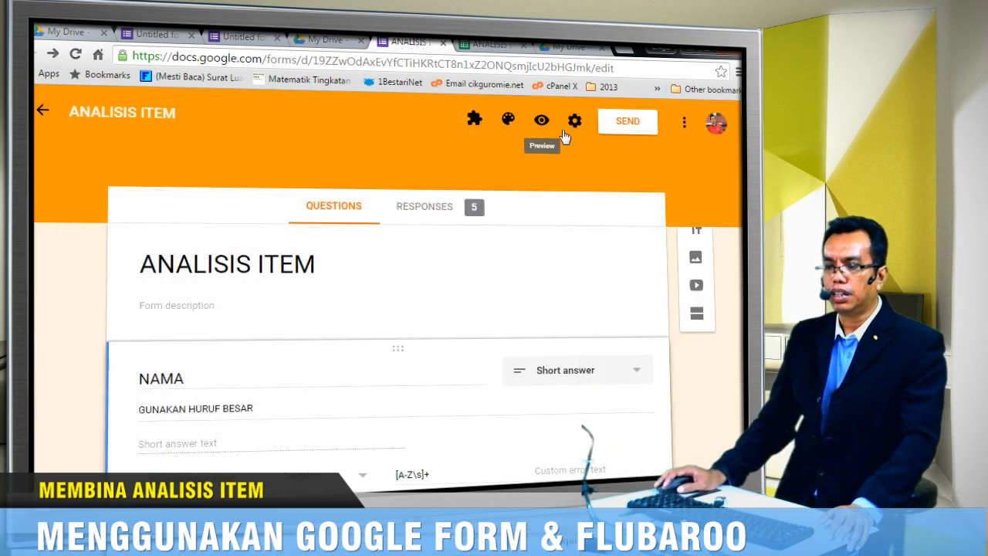
pyautogui.click(574, 126)
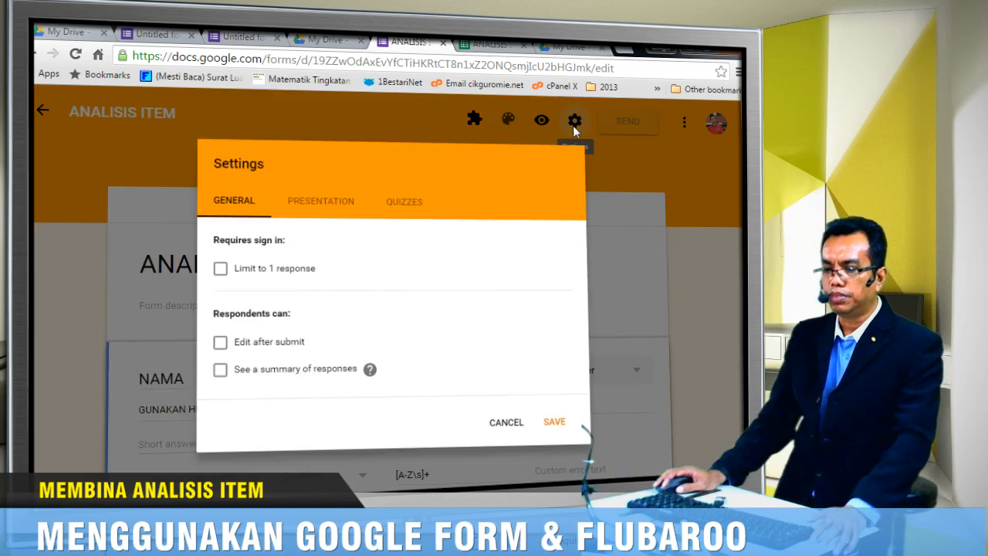
pyautogui.click(401, 204)
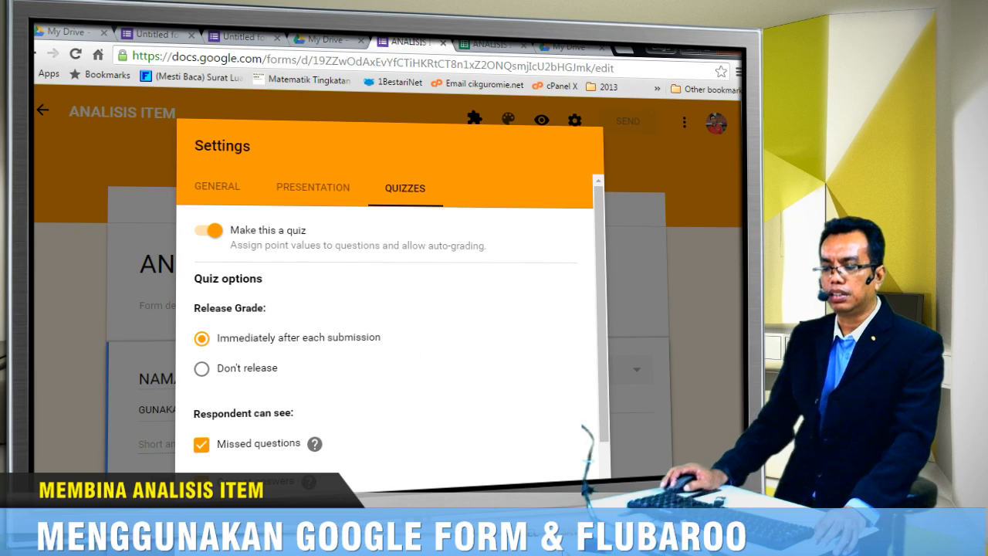
pyautogui.click(575, 538)
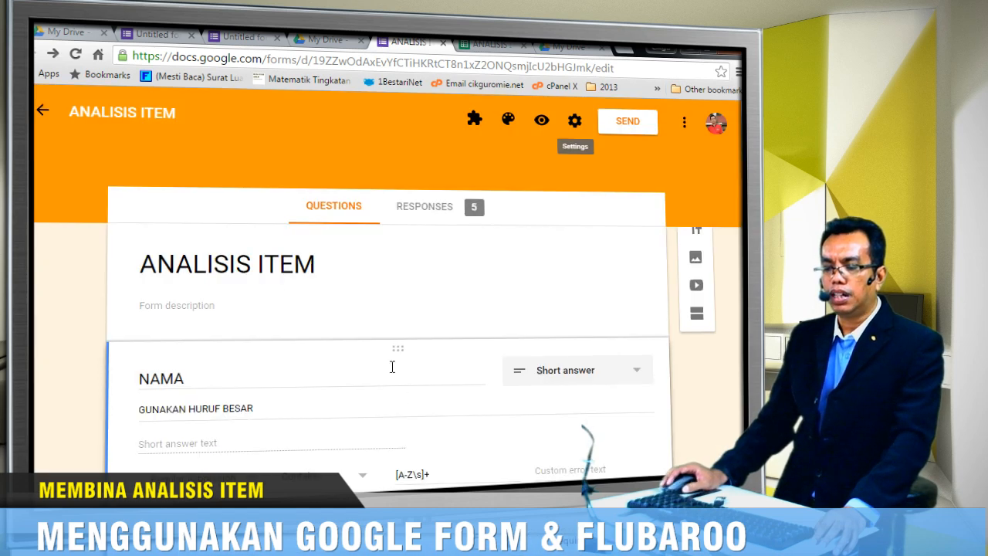
# - Open the answer key of question 1 to check its correct answer and point value
pyautogui.scroll(-1, 393, 371)
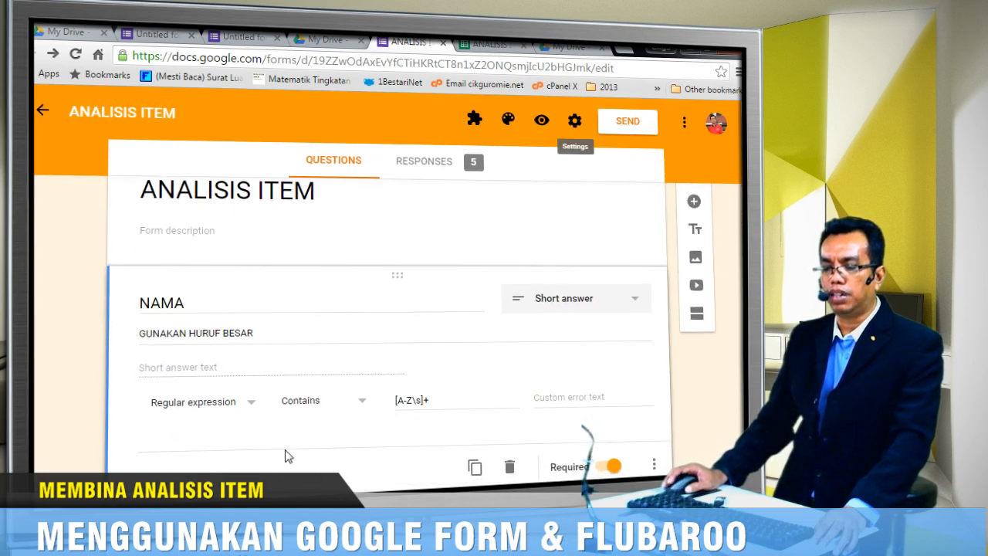
pyautogui.scroll(-1, 278, 448)
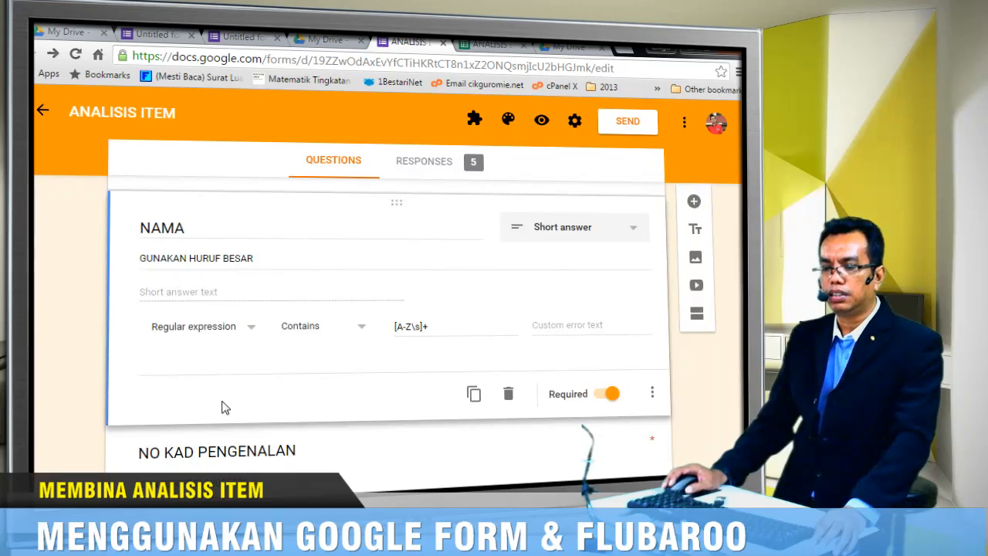
pyautogui.scroll(-1, 222, 405)
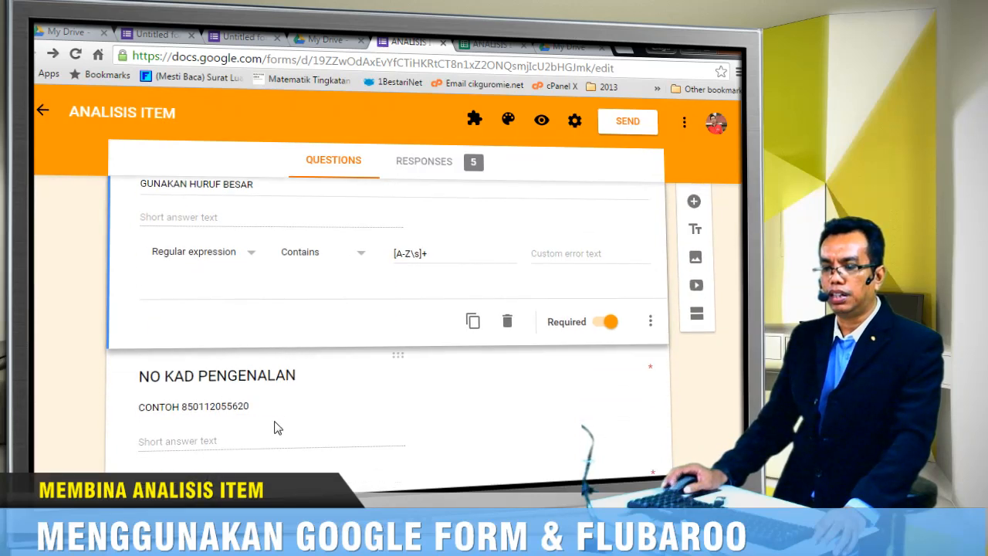
pyautogui.scroll(-1, 277, 427)
pyautogui.scroll(-2, 274, 426)
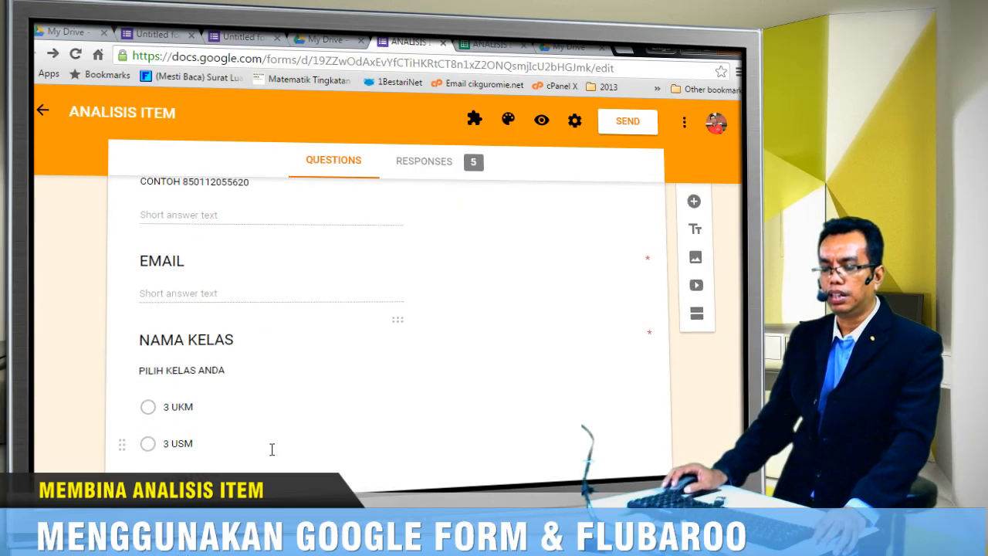
pyautogui.scroll(-4, 272, 450)
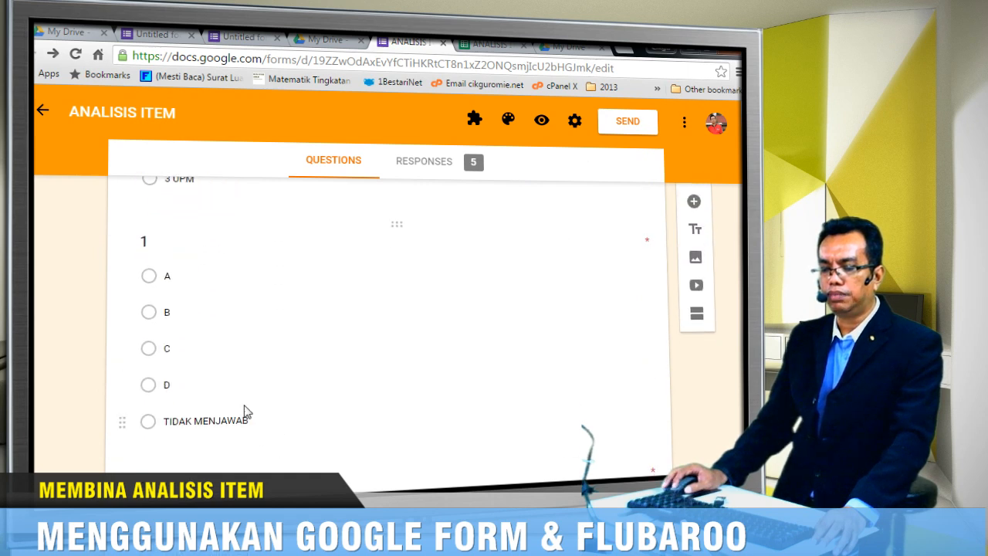
pyautogui.click(244, 411)
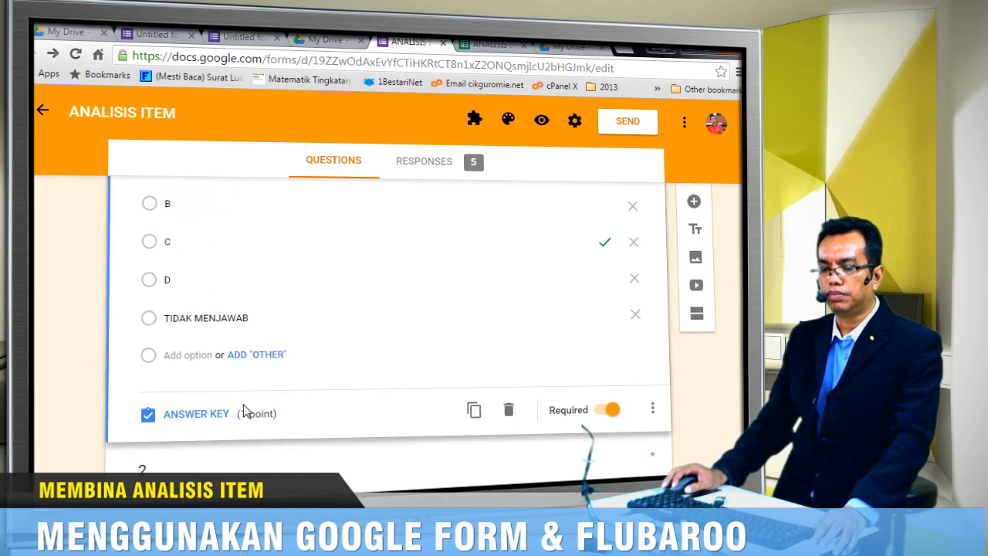
pyautogui.click(201, 418)
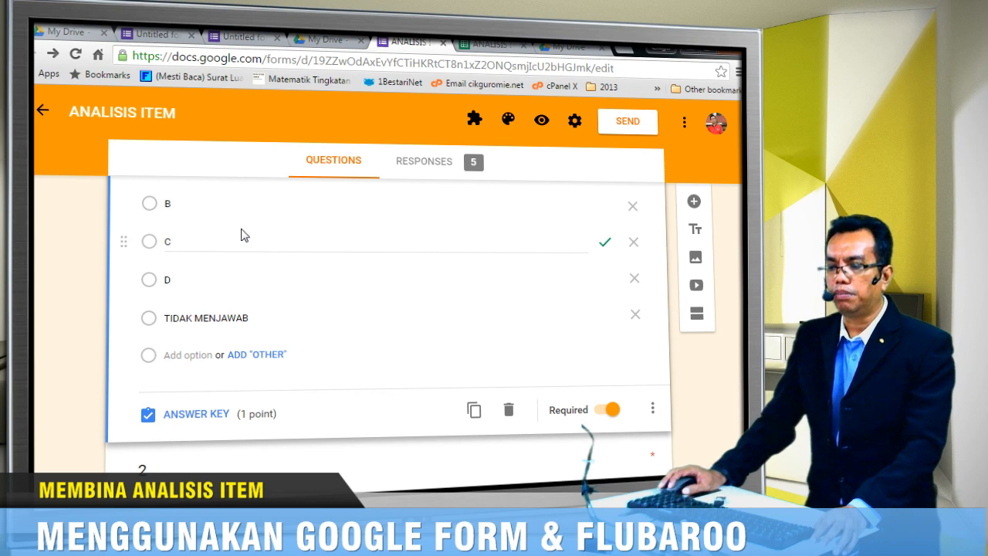
pyautogui.scroll(1, 408, 268)
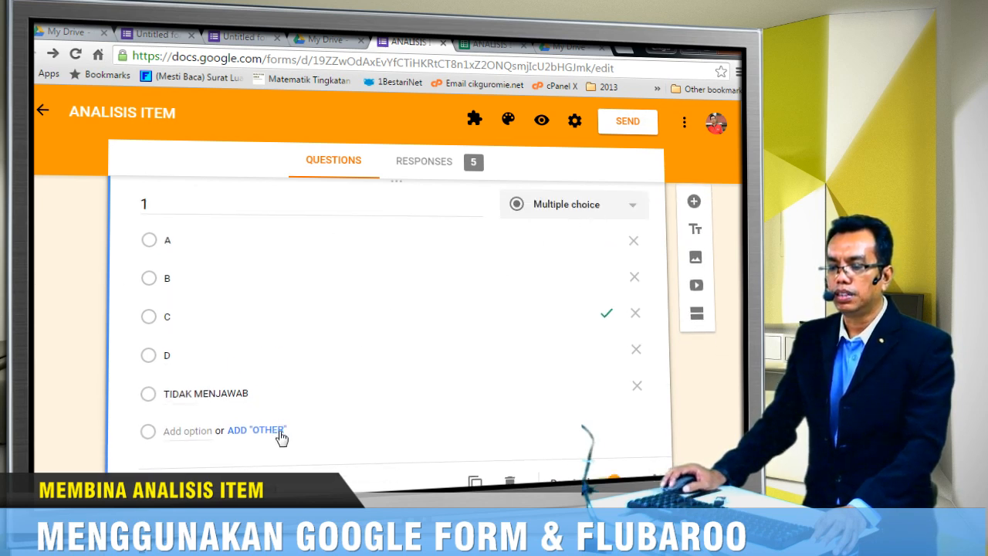
pyautogui.click(193, 488)
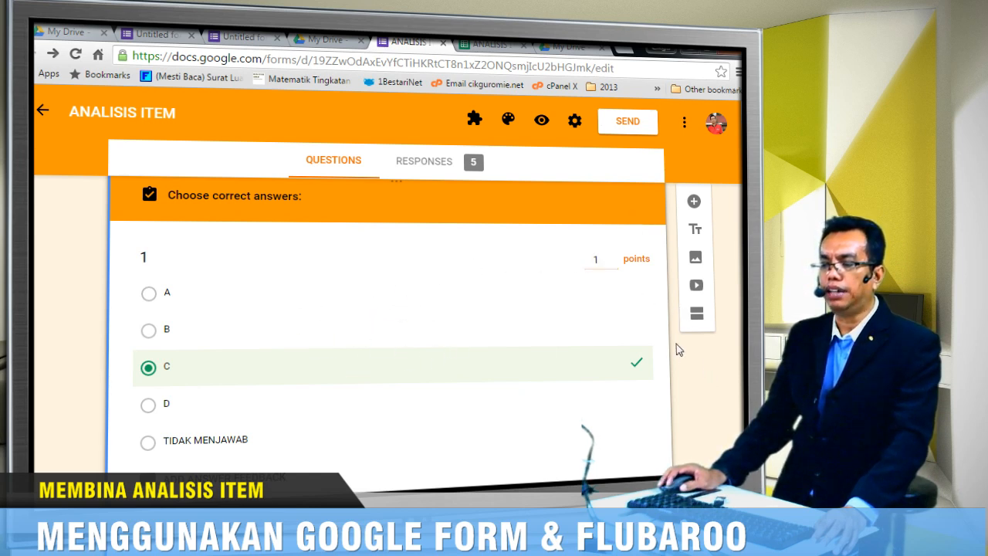
# - Preview the ANALISIS ITEM form as respondents see it, look through its questions, and return to the form editor
pyautogui.click(542, 124)
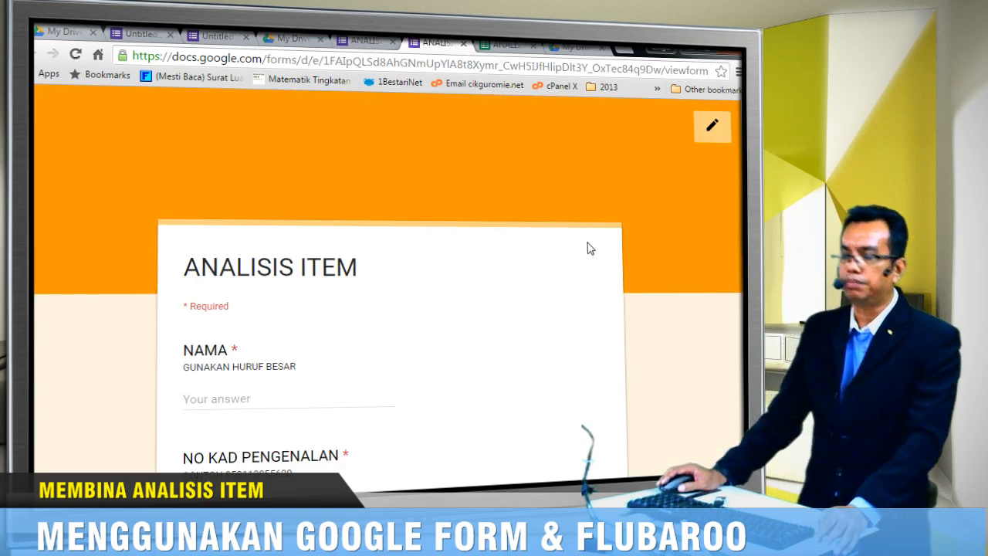
pyautogui.scroll(-6, 588, 248)
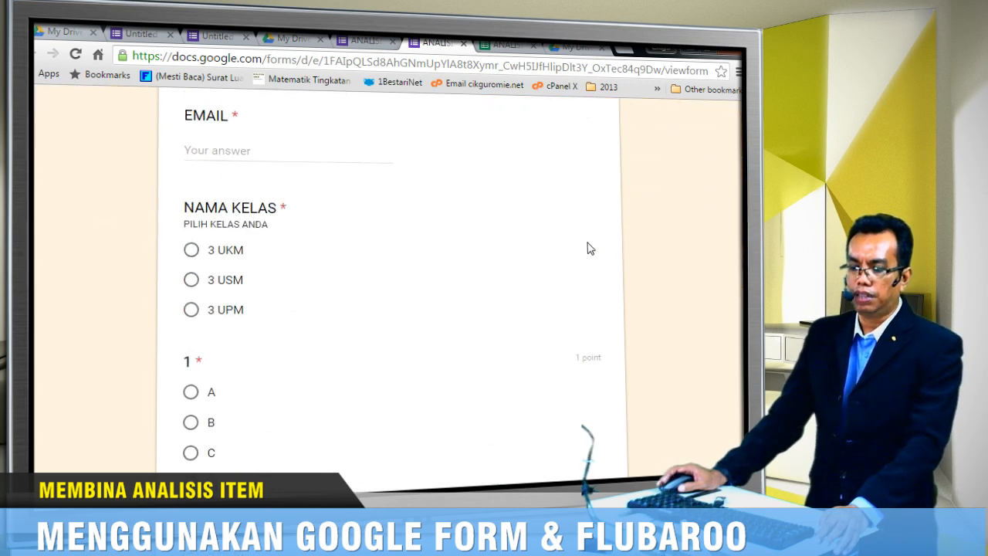
pyautogui.scroll(-2, 589, 248)
pyautogui.scroll(8, 589, 247)
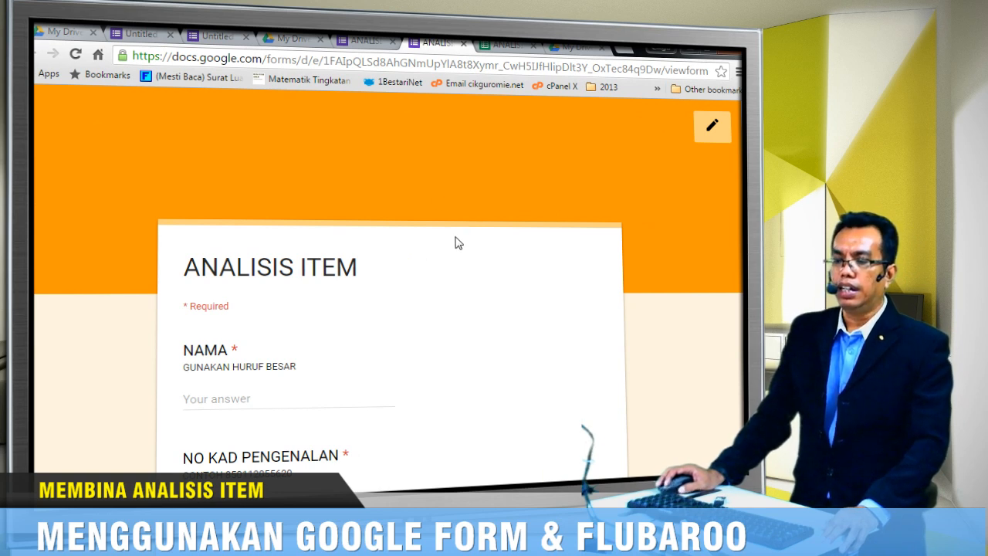
pyautogui.click(353, 41)
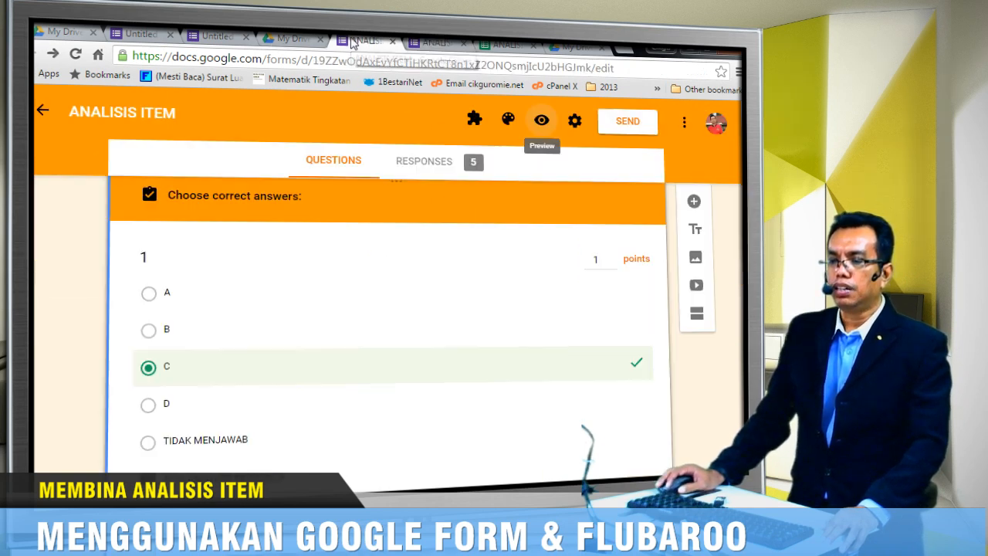